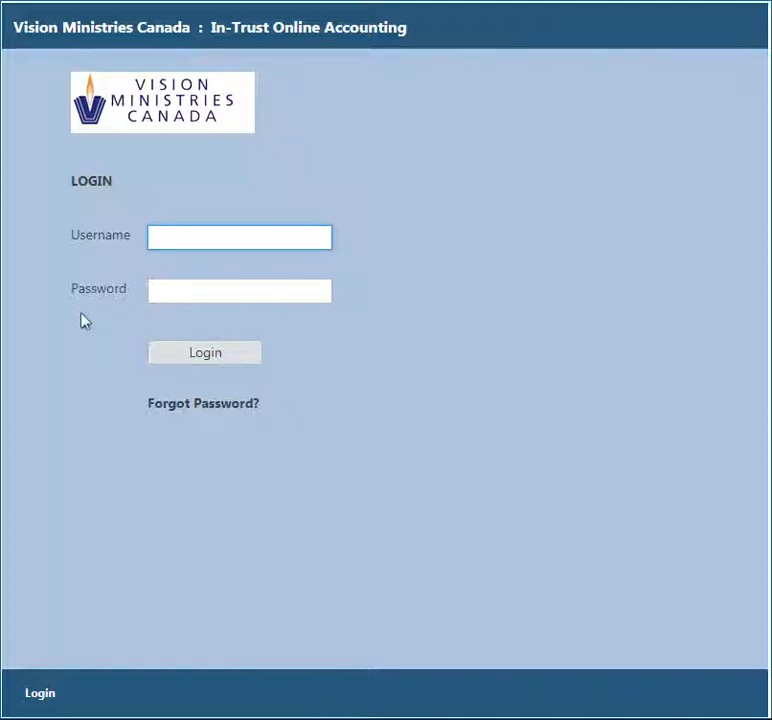
- Sign in with the church's username and password after a look at the forgotten-password form
left_click(199, 405)
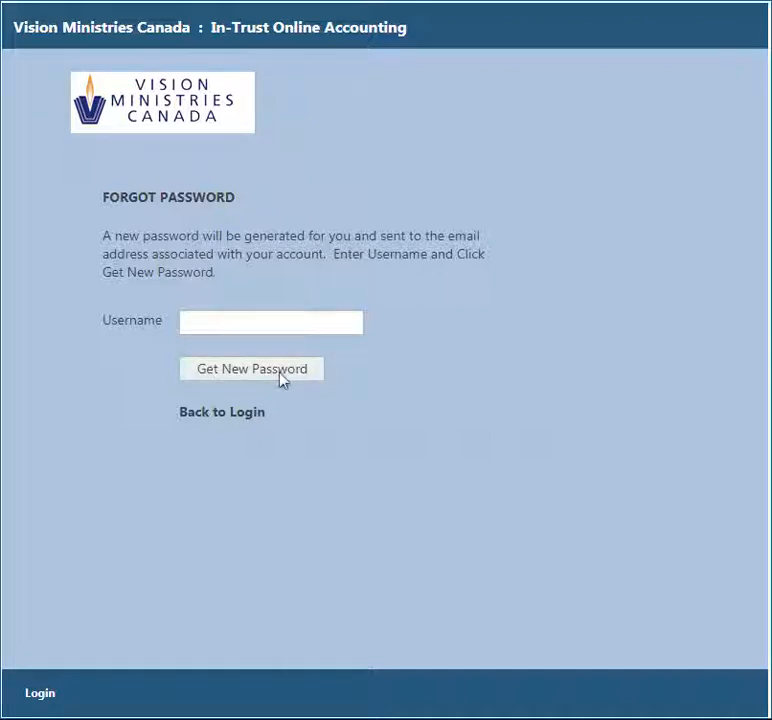
left_click(238, 418)
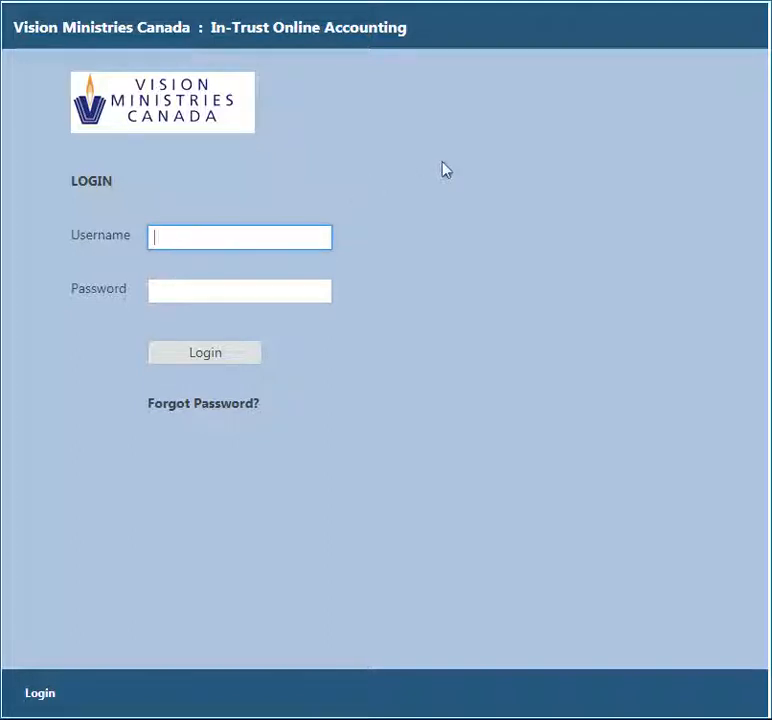
type("samplechurch")
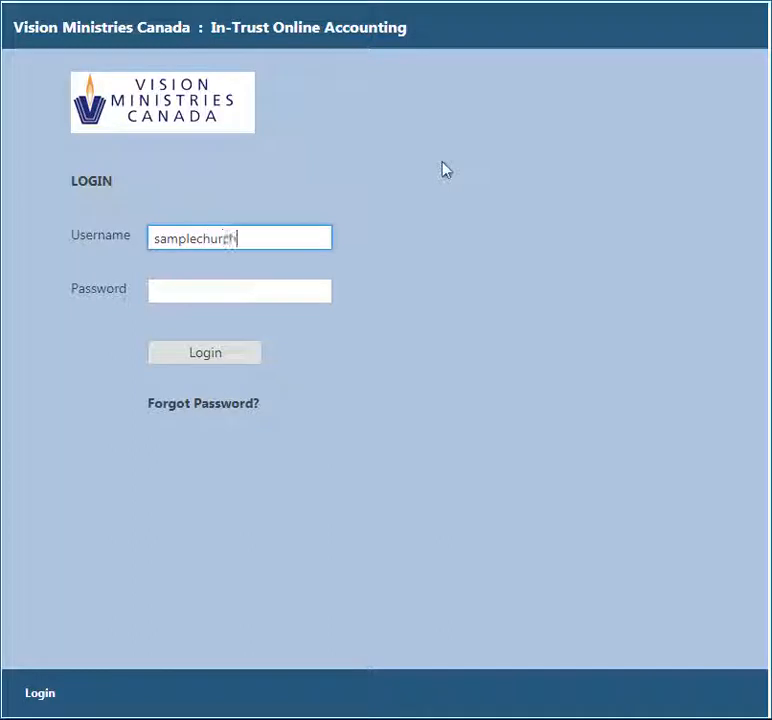
key("Tab")
type("*")
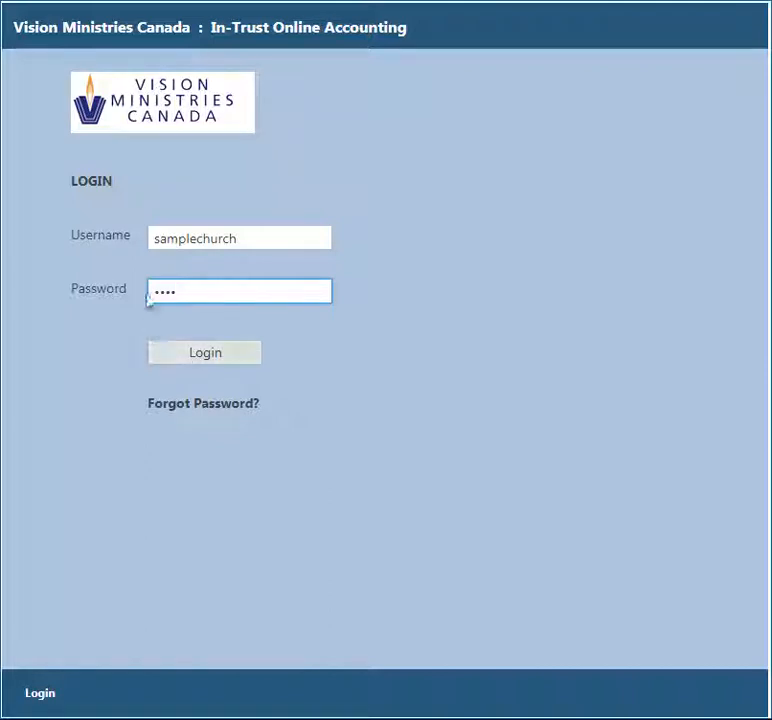
left_click(221, 364)
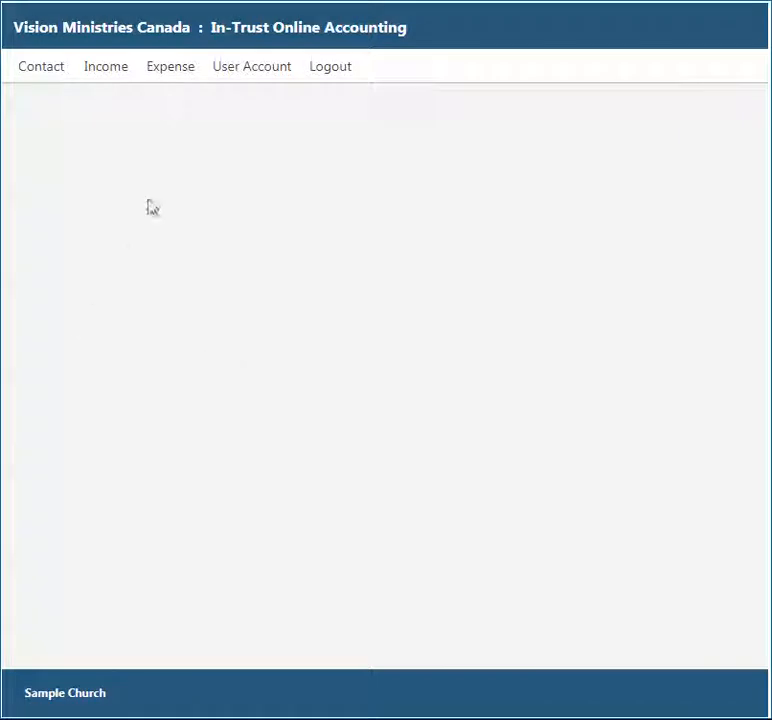
- Retype the end of the password on the User Account page and save the account
left_click(255, 70)
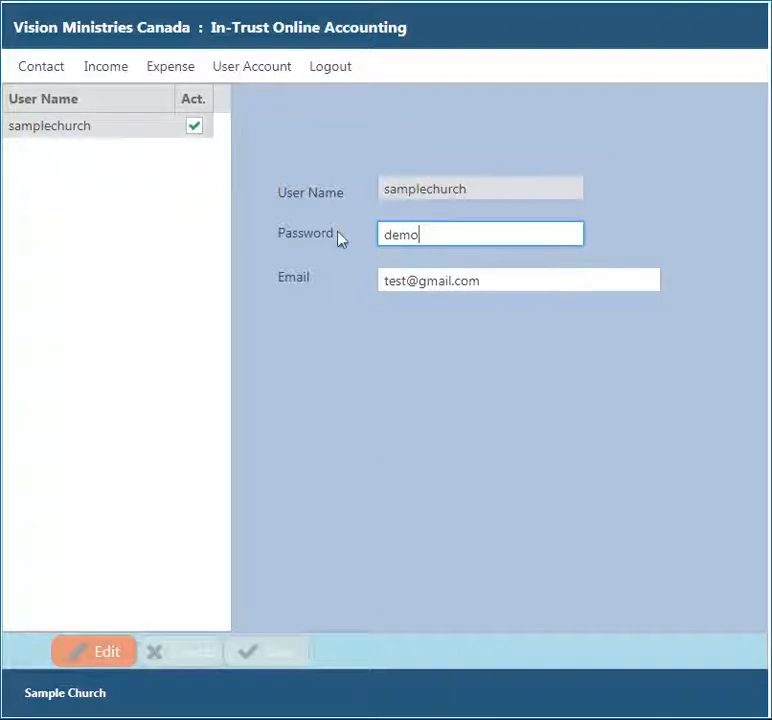
left_click(109, 651)
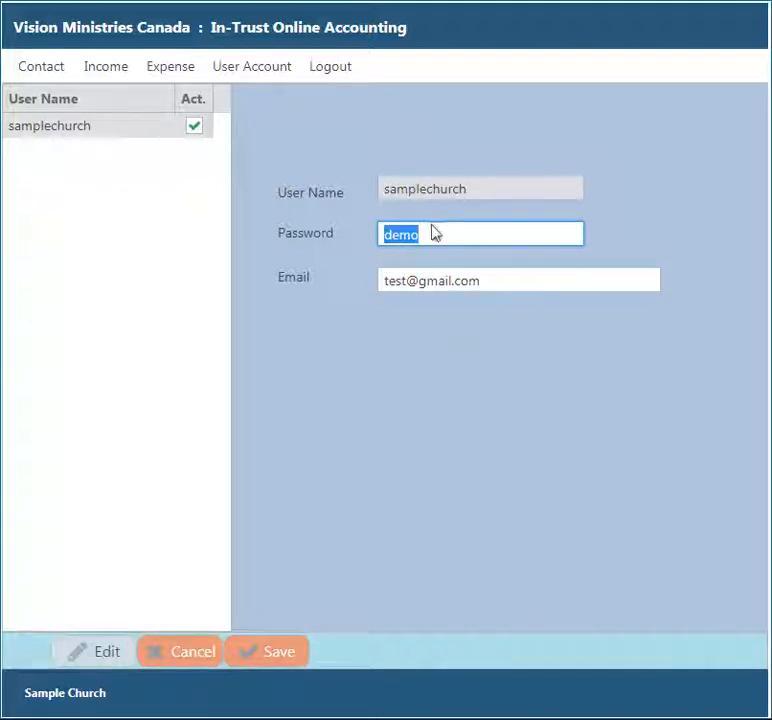
left_click_drag(428, 234, 310, 241)
left_click(439, 228)
key("BackSpace")
key("BackSpace")
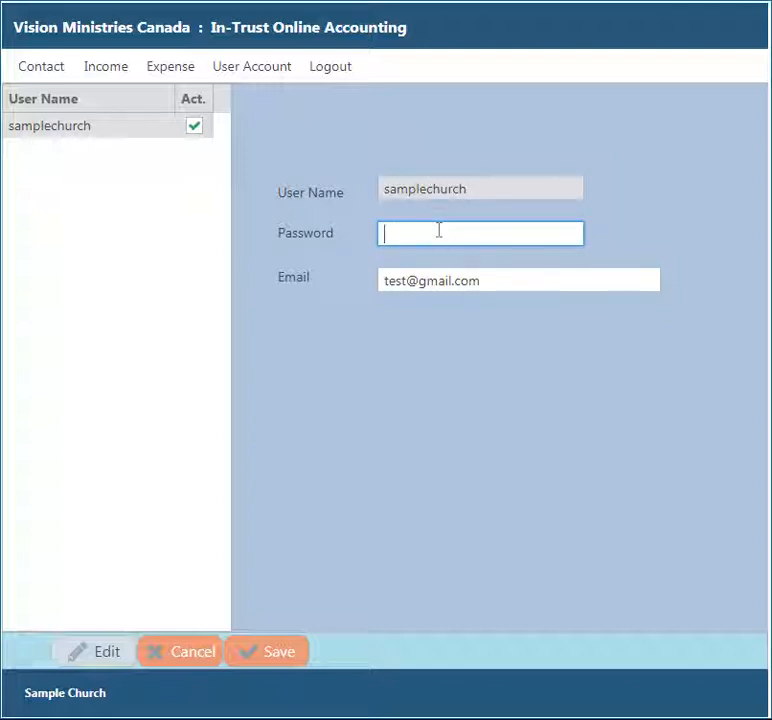
type("emo")
left_click(277, 657)
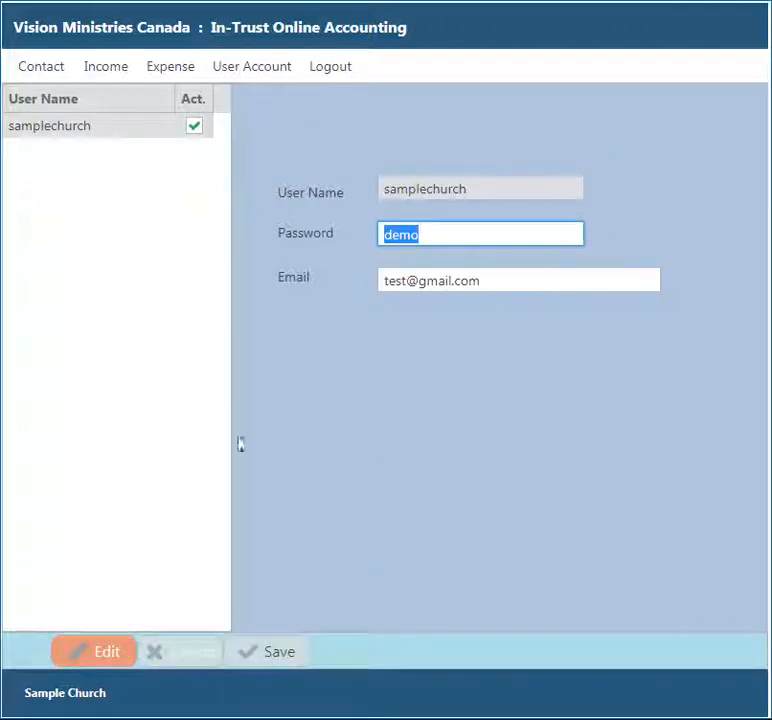
- On the Contact page, compare the Payee and Donor lists, ending on the donors
left_click(40, 70)
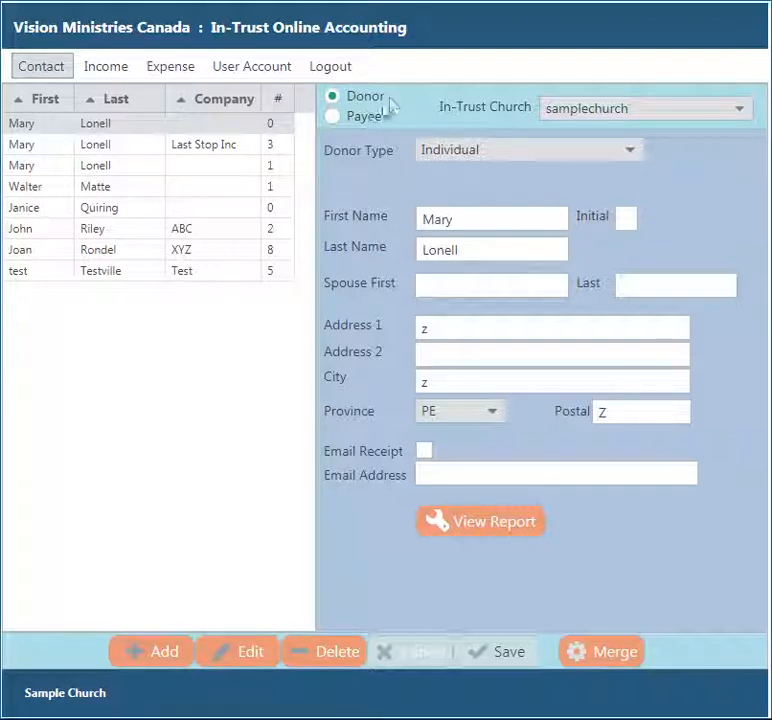
left_click(365, 119)
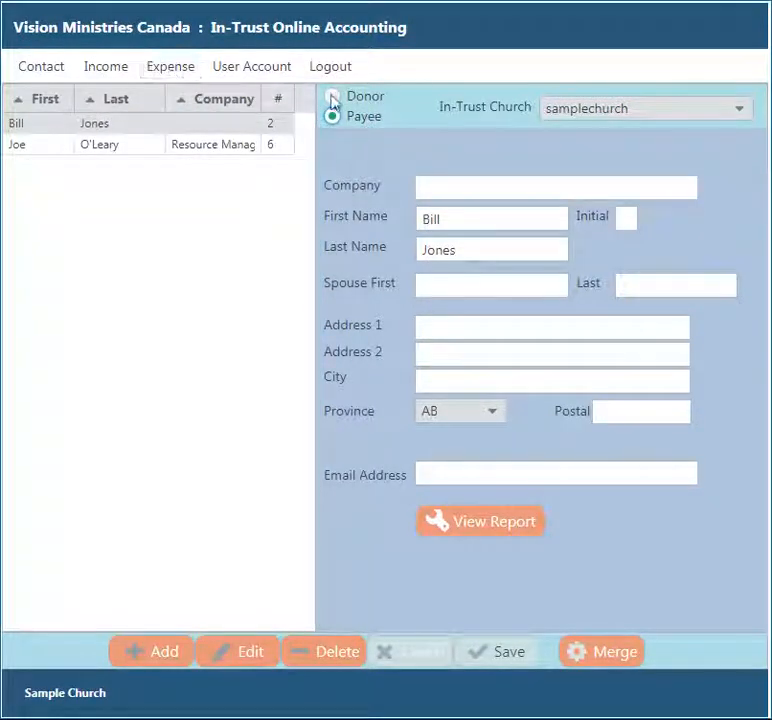
left_click(362, 100)
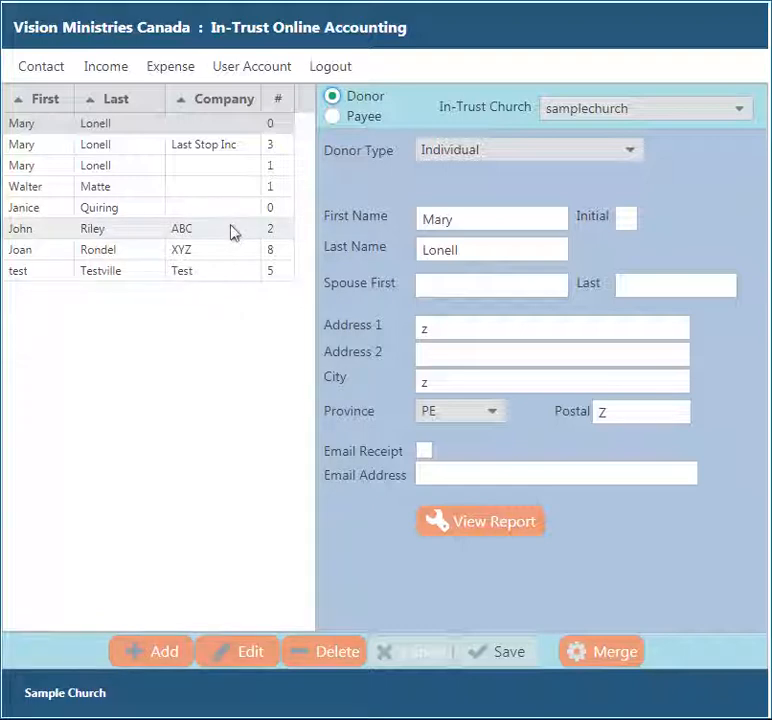
left_click(354, 122)
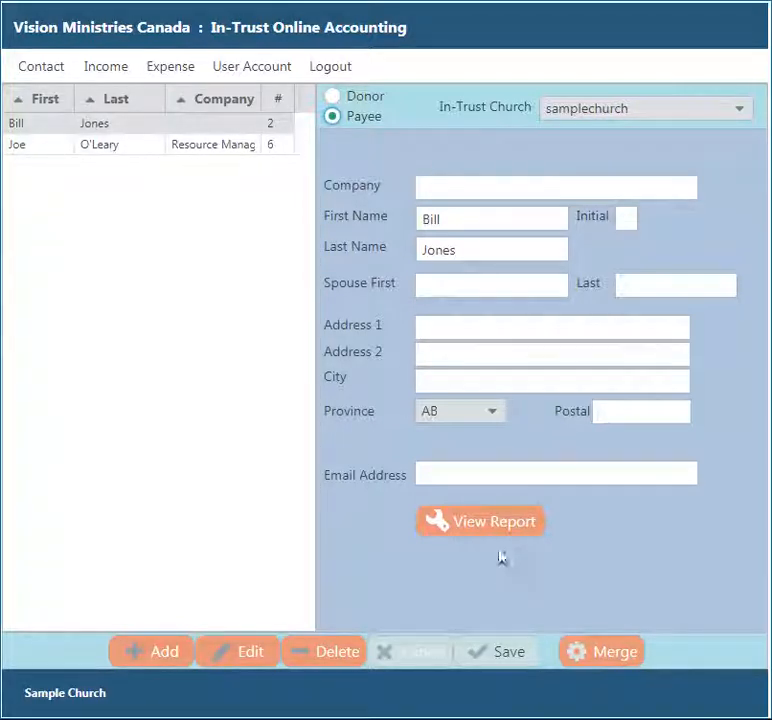
left_click(343, 100)
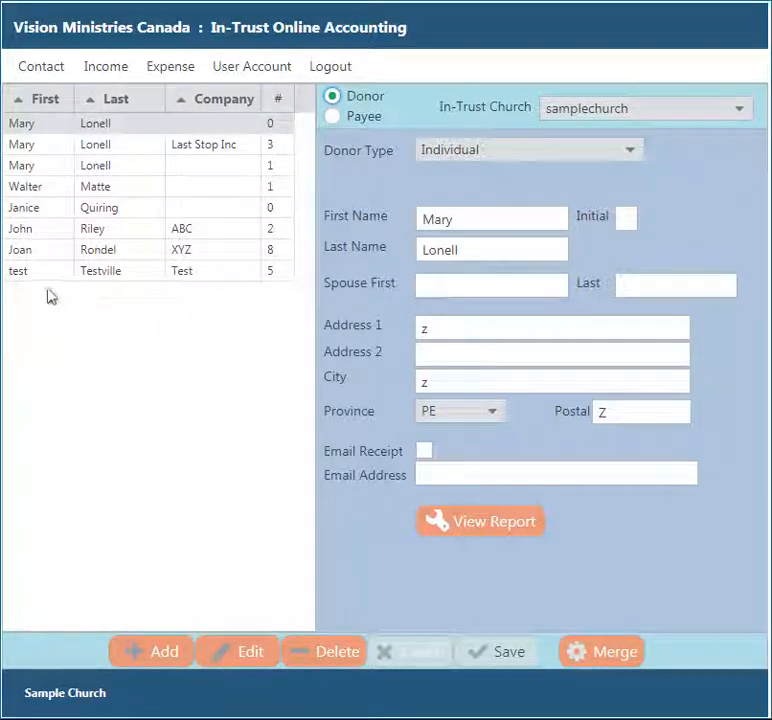
- Sort donors by Company, then by Last name ascending, and start a new donor record
left_click(218, 101)
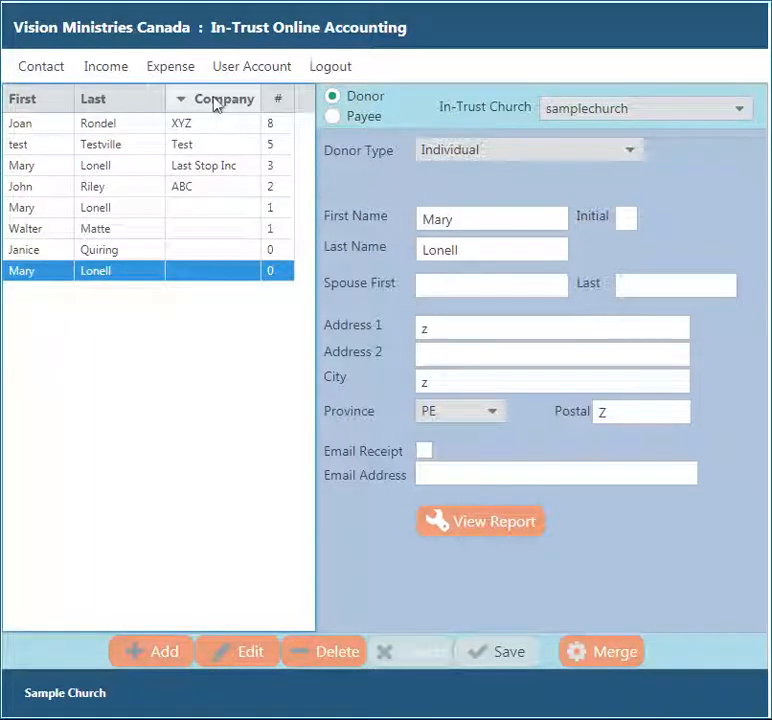
left_click(215, 100)
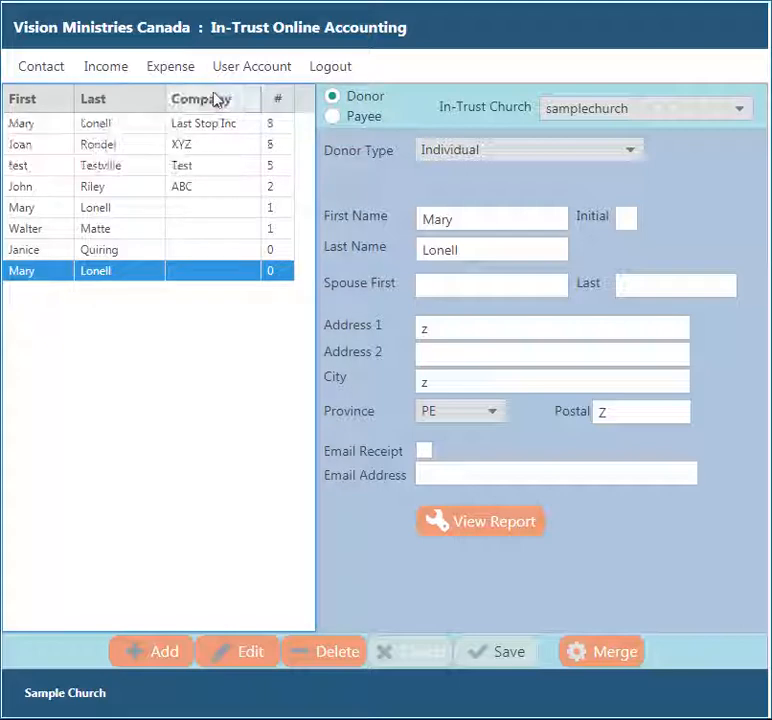
left_click(225, 100)
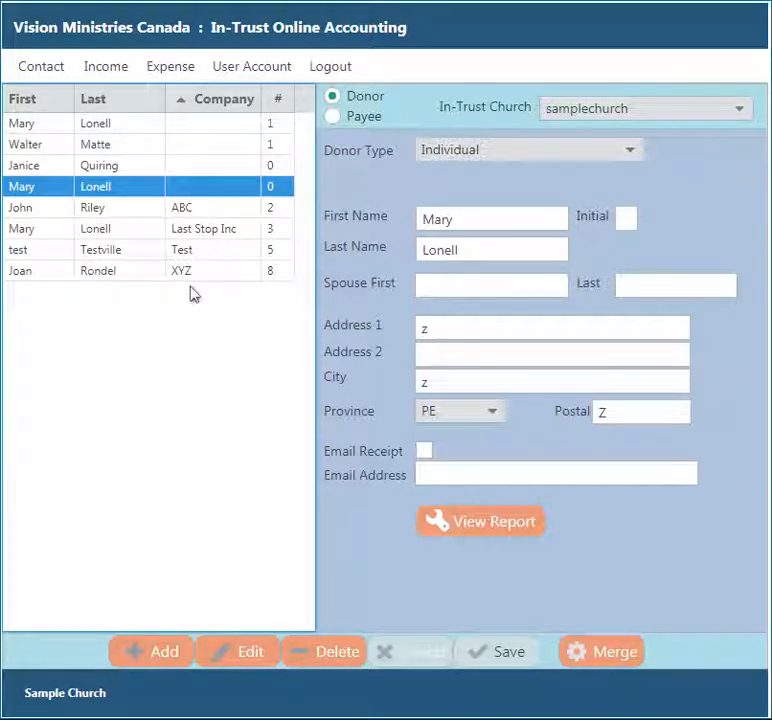
left_click(195, 99)
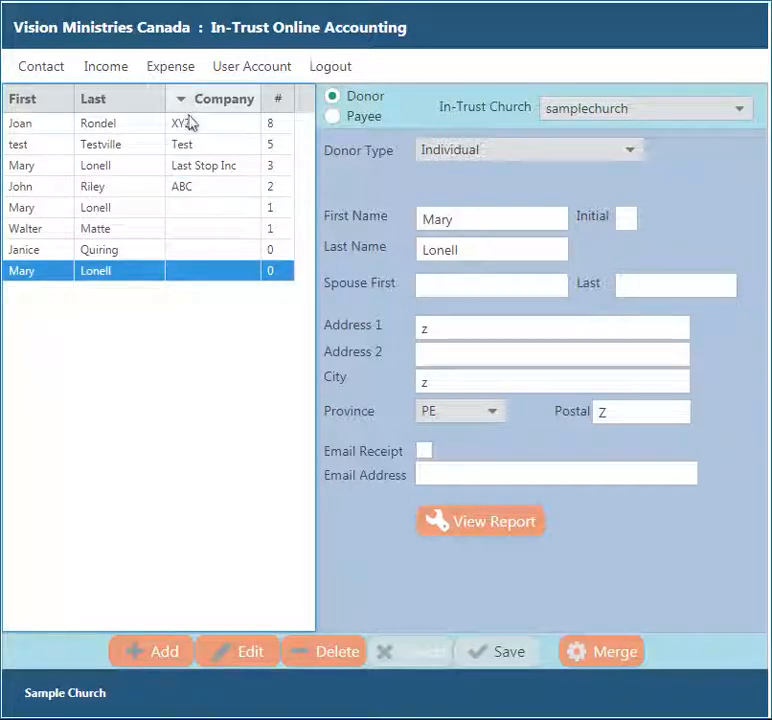
left_click(95, 108)
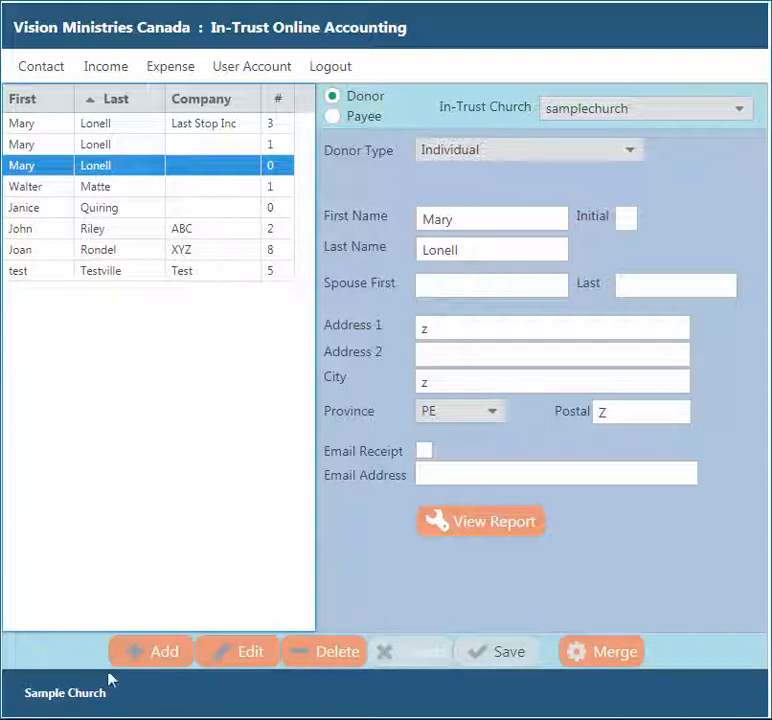
left_click(165, 658)
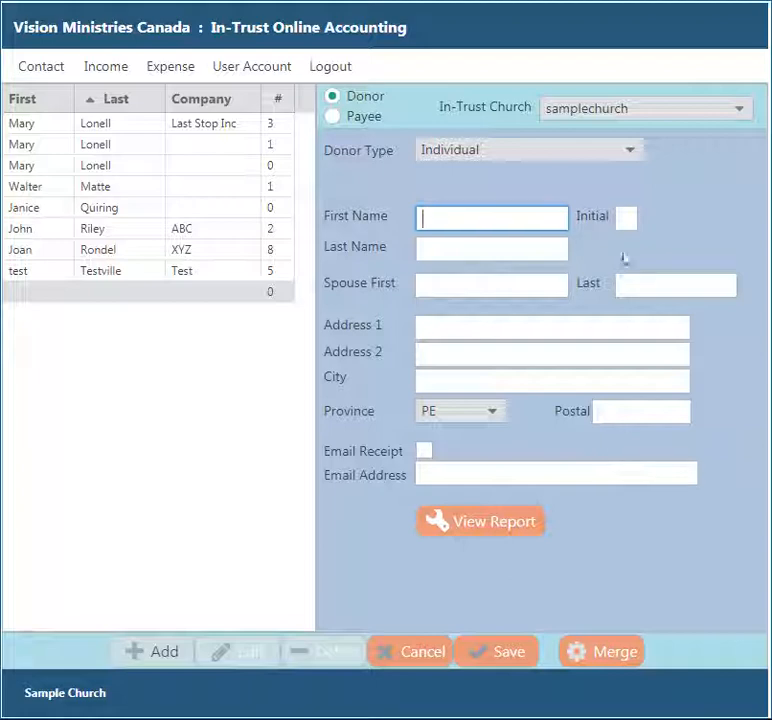
- Try the Company, Charity and Other/Non-Receiptable donor types, then set Donor Type to Individual
left_click(631, 152)
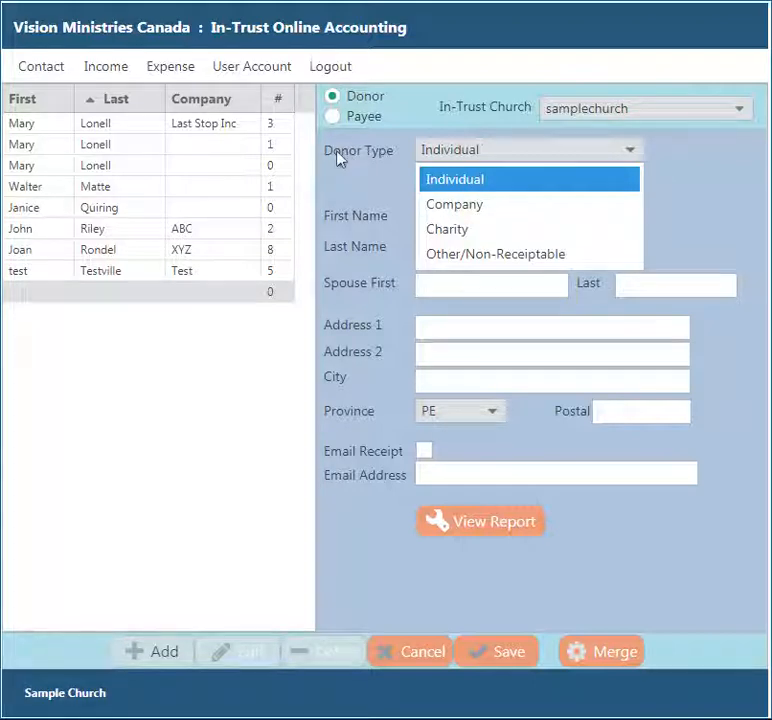
left_click(470, 215)
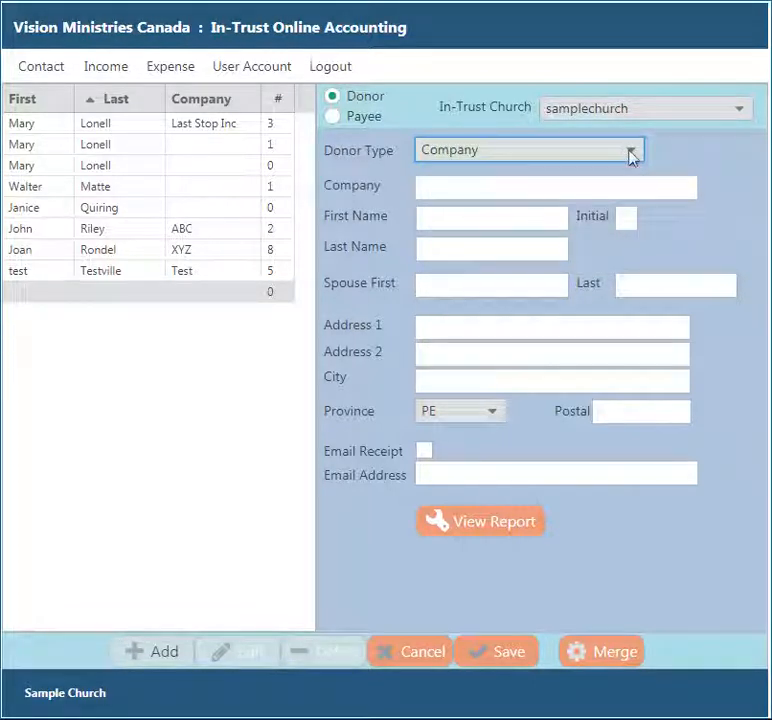
left_click(630, 153)
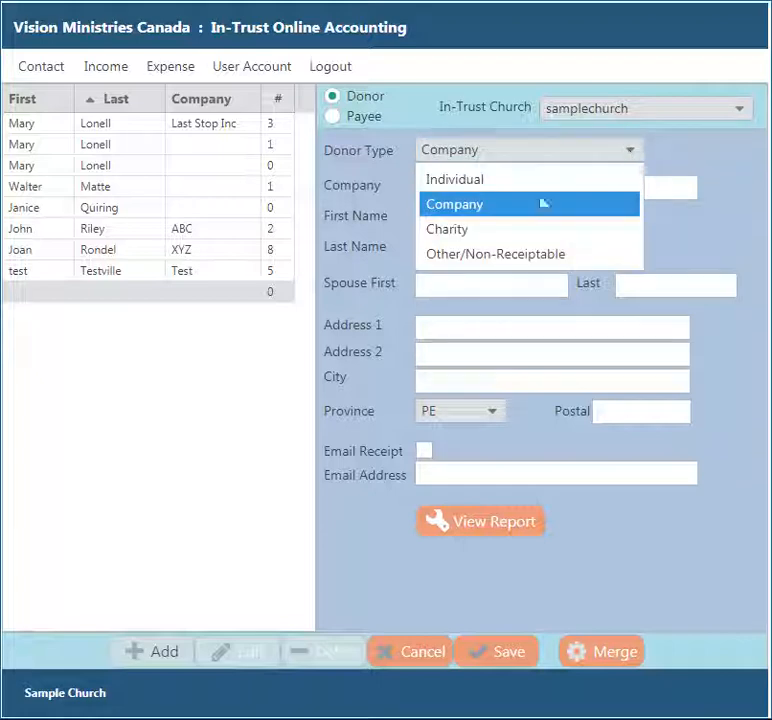
left_click(461, 230)
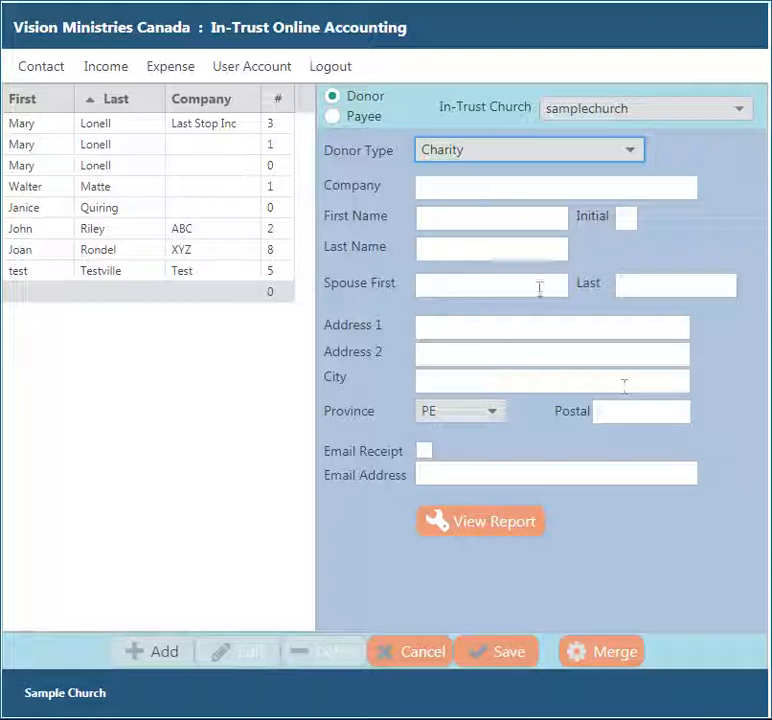
left_click(633, 151)
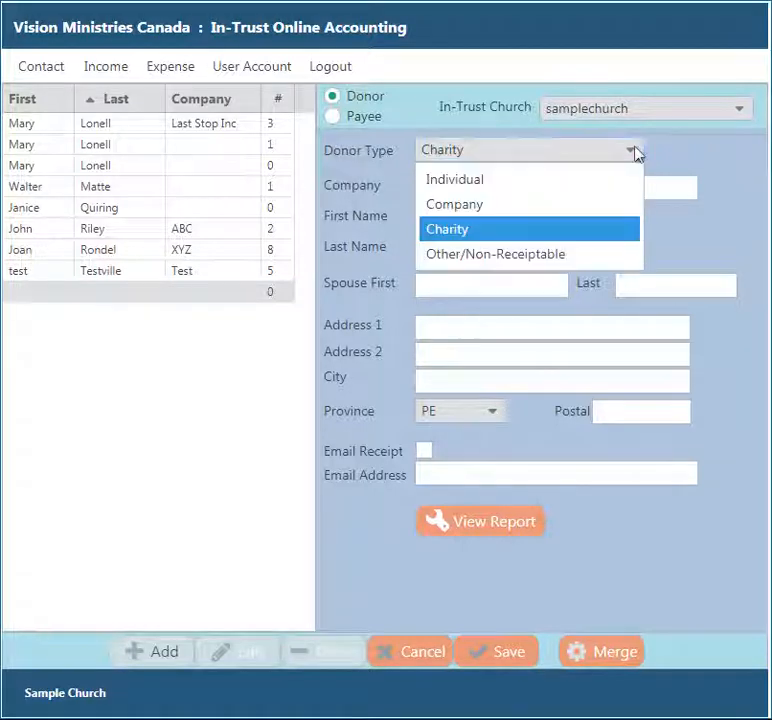
left_click(468, 256)
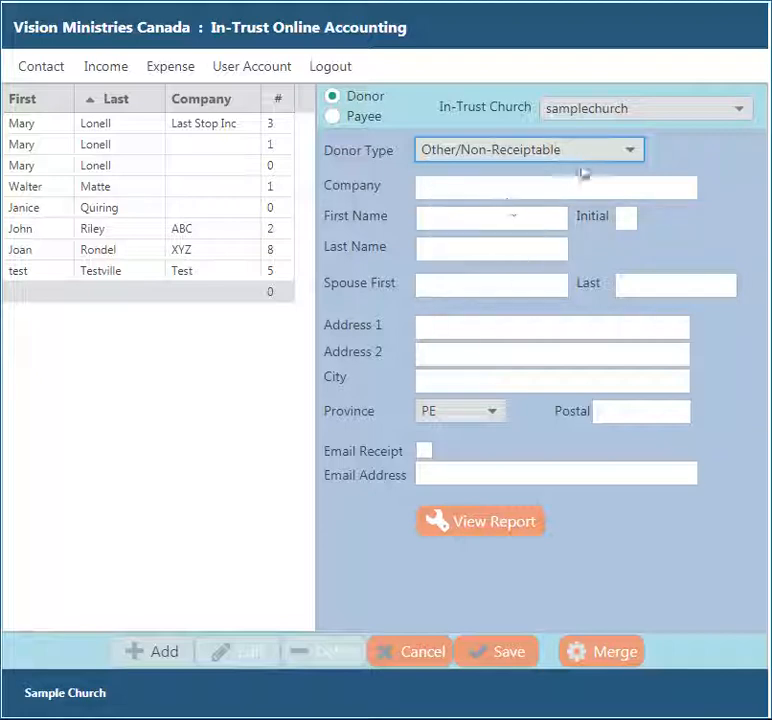
left_click(627, 151)
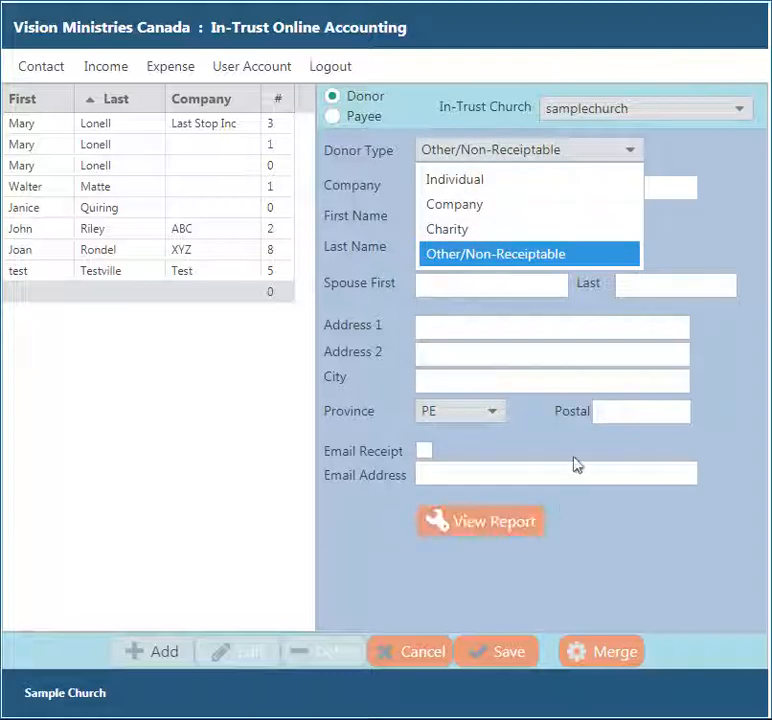
left_click(446, 238)
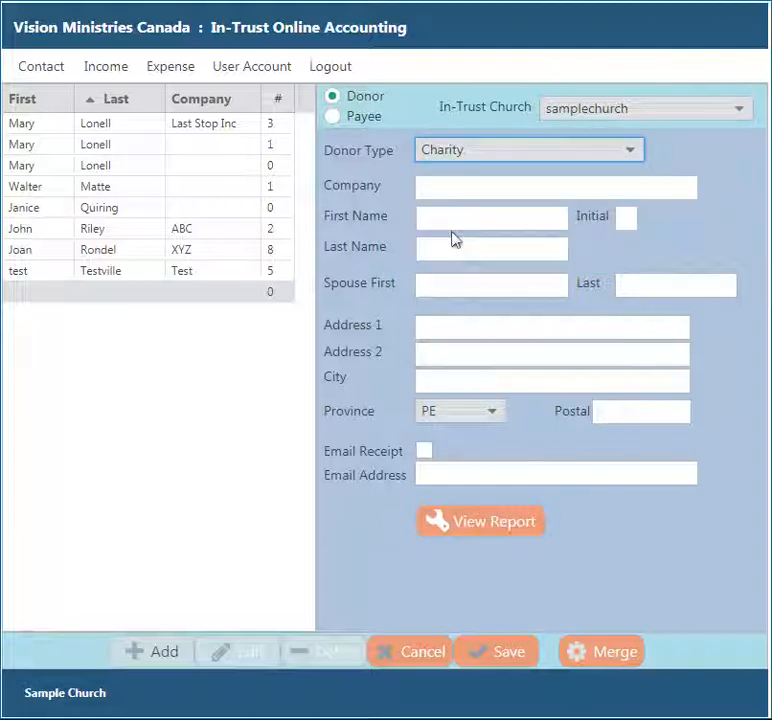
left_click(630, 151)
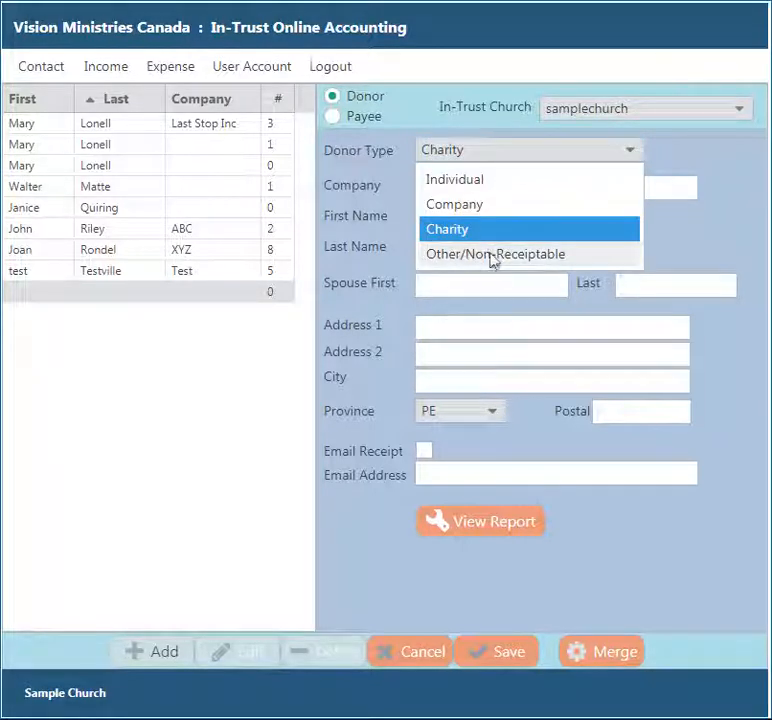
left_click(491, 256)
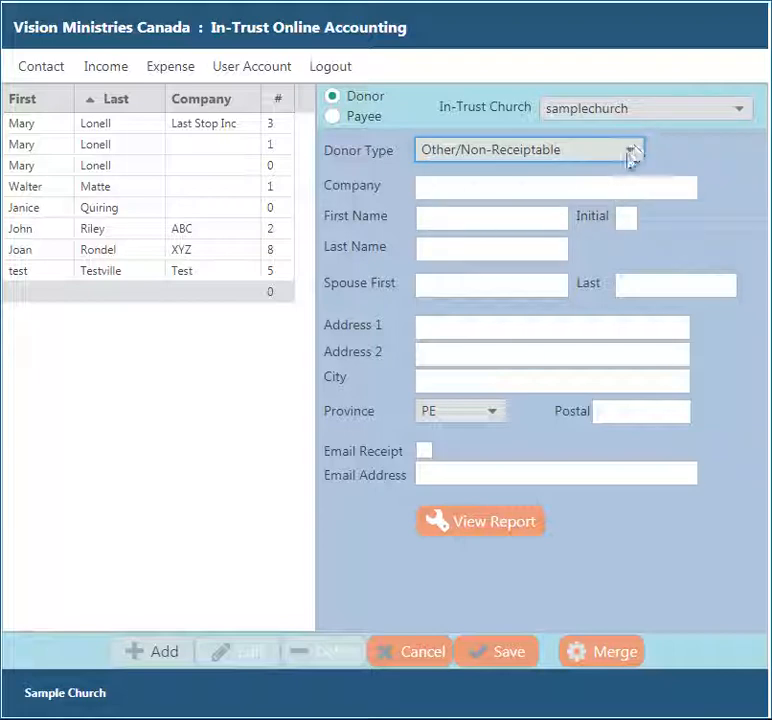
left_click(629, 160)
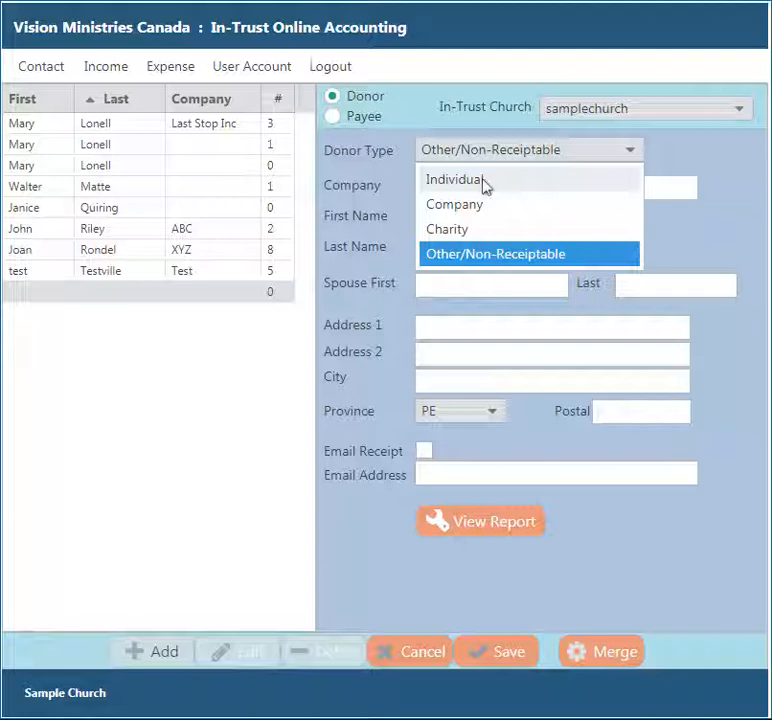
left_click(484, 181)
left_click(437, 221)
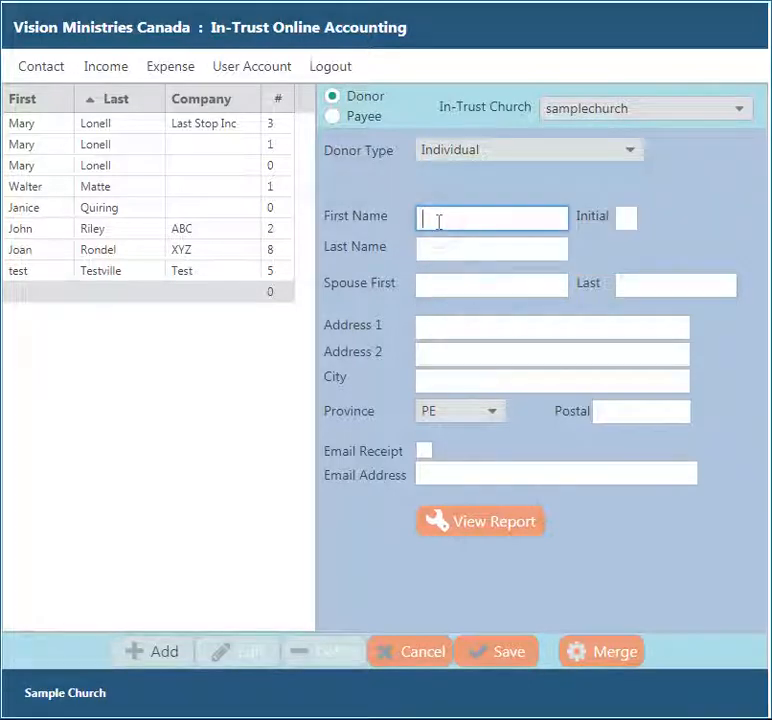
- Enter the donor's first and last name and save, dismissing the missing-address warning
type("Joe")
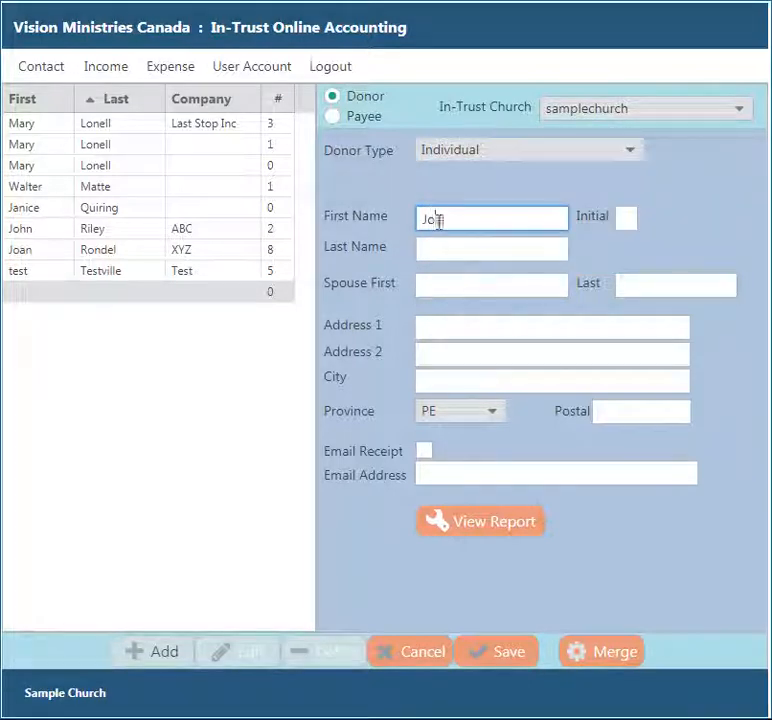
key("Tab")
type("Smith")
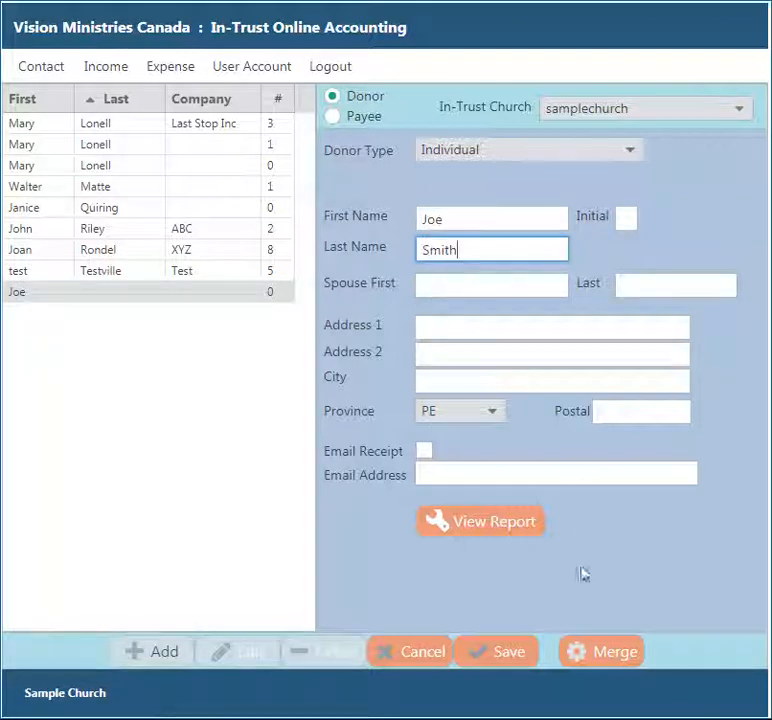
left_click(527, 653)
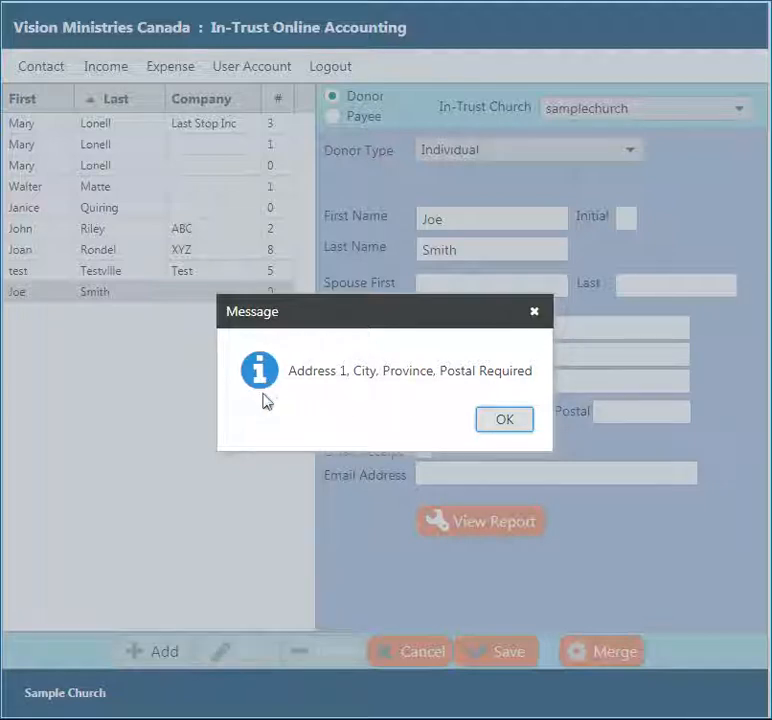
left_click(504, 427)
- Add the donor's street address, city, province ON and postal code, then save the record
left_click(448, 327)
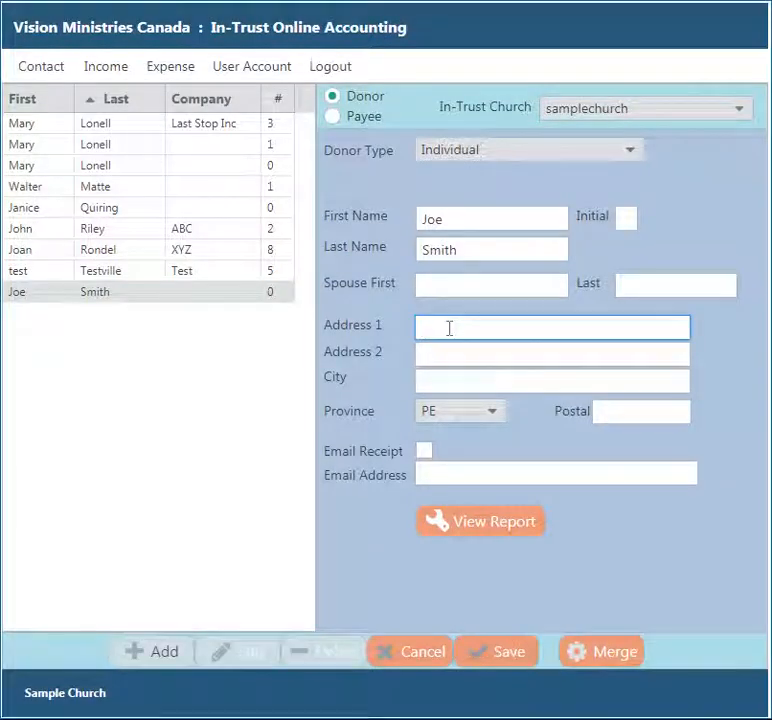
type("15 ")
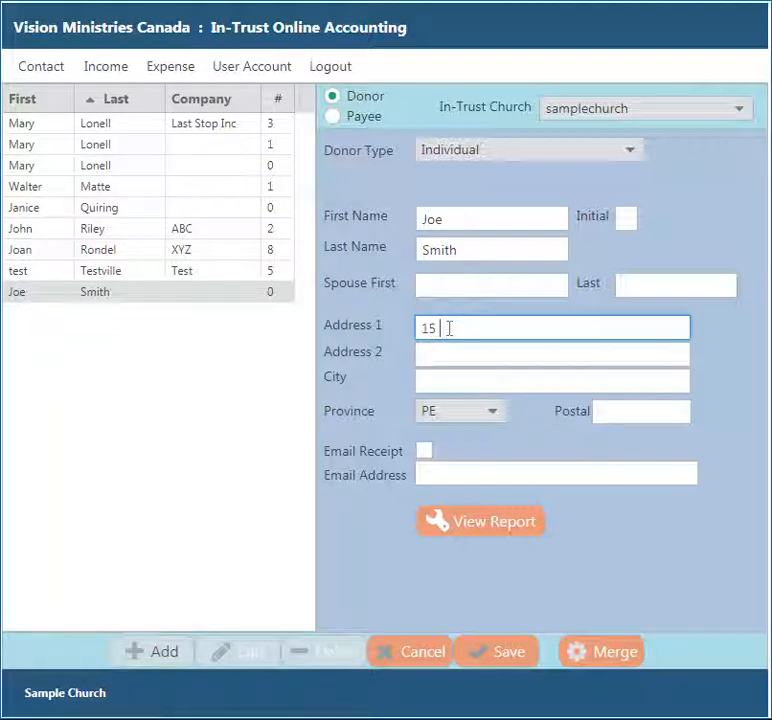
type("Some")
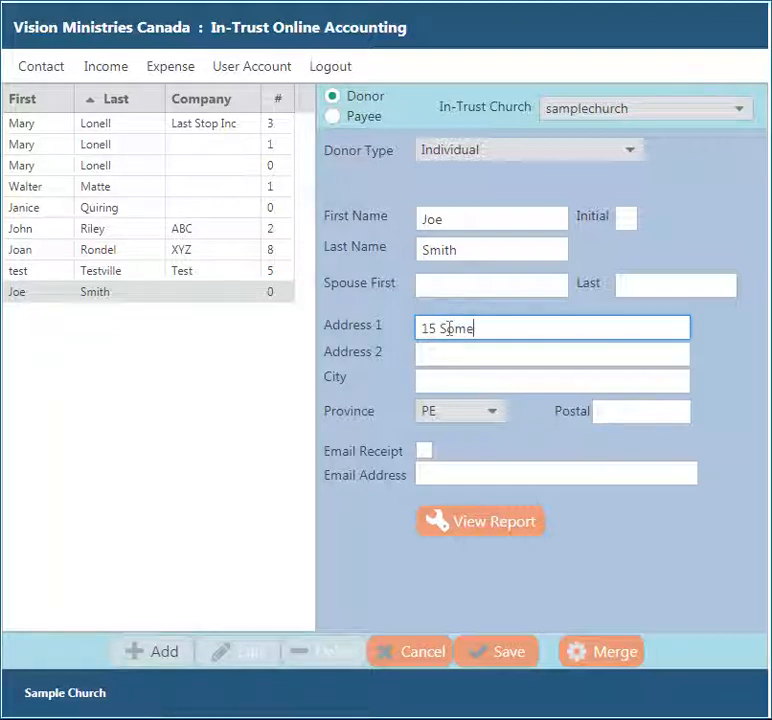
type(" St.")
key("Tab")
key("Tab")
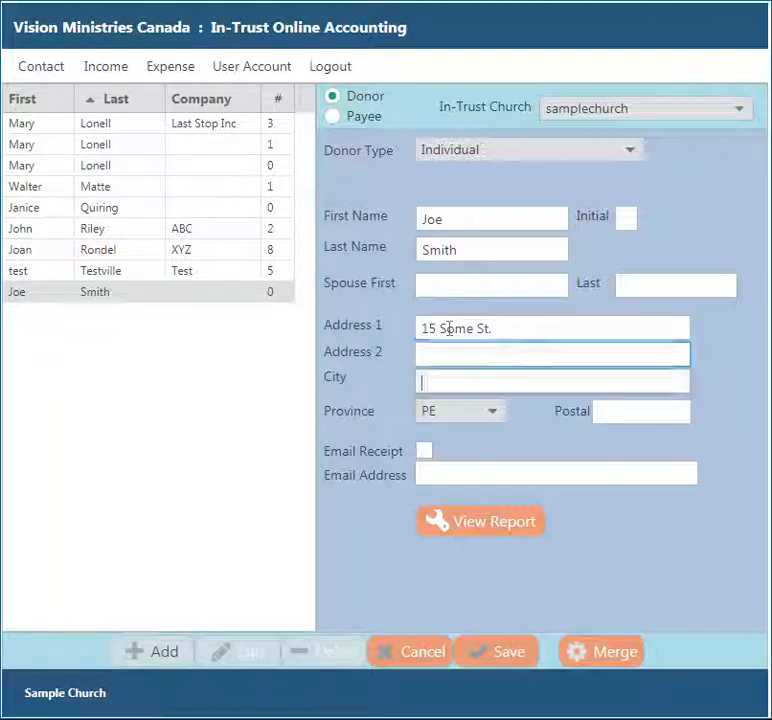
type("Toronot")
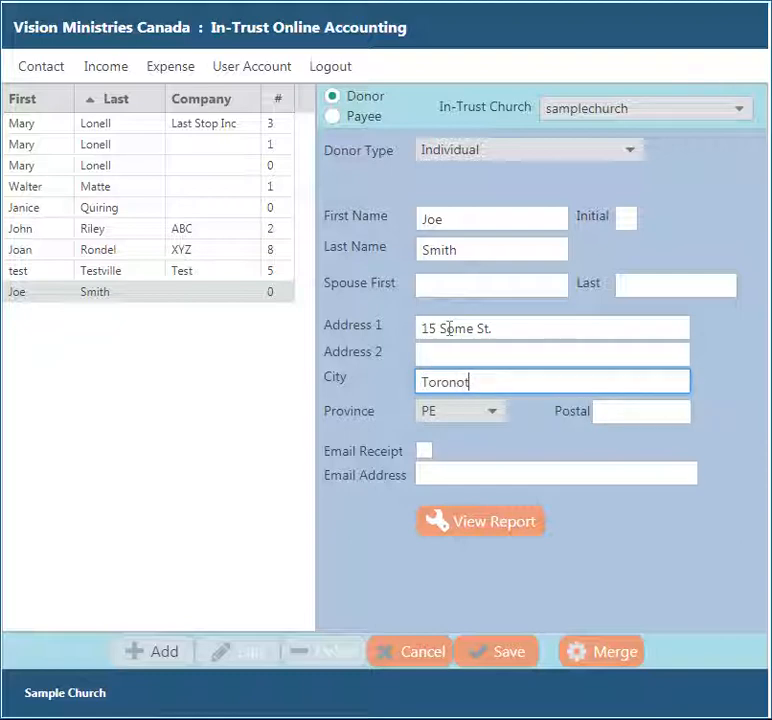
key("Tab")
key("o")
key("r")
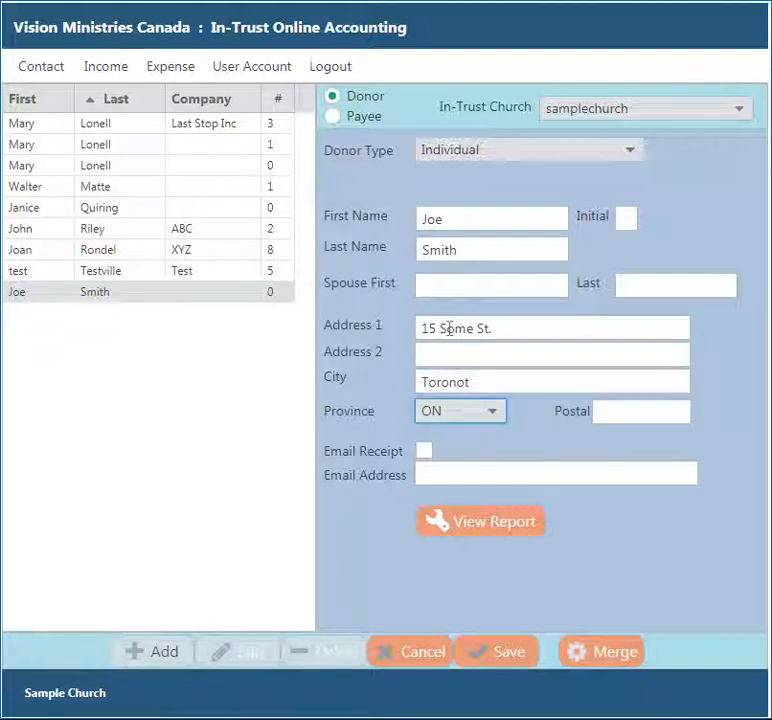
key("Tab")
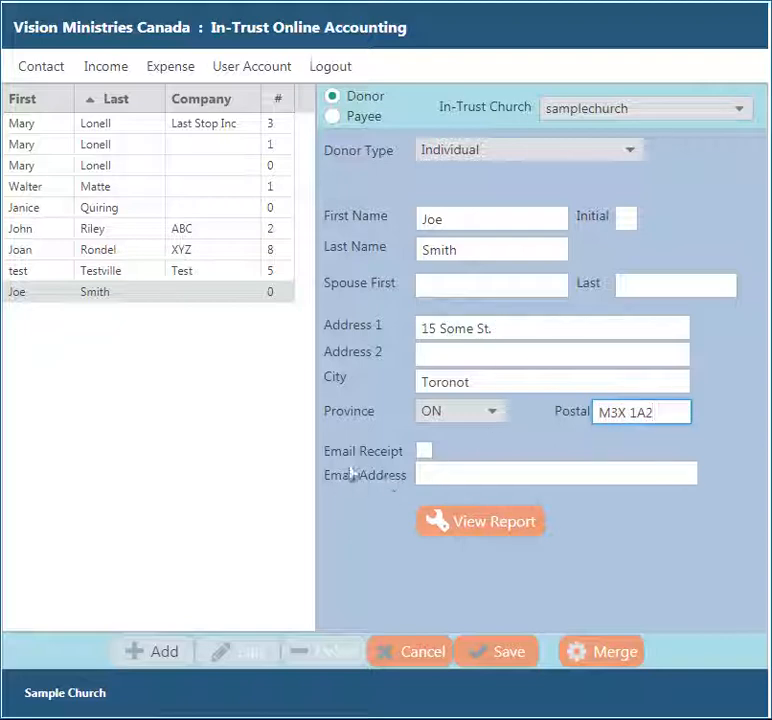
left_click(433, 474)
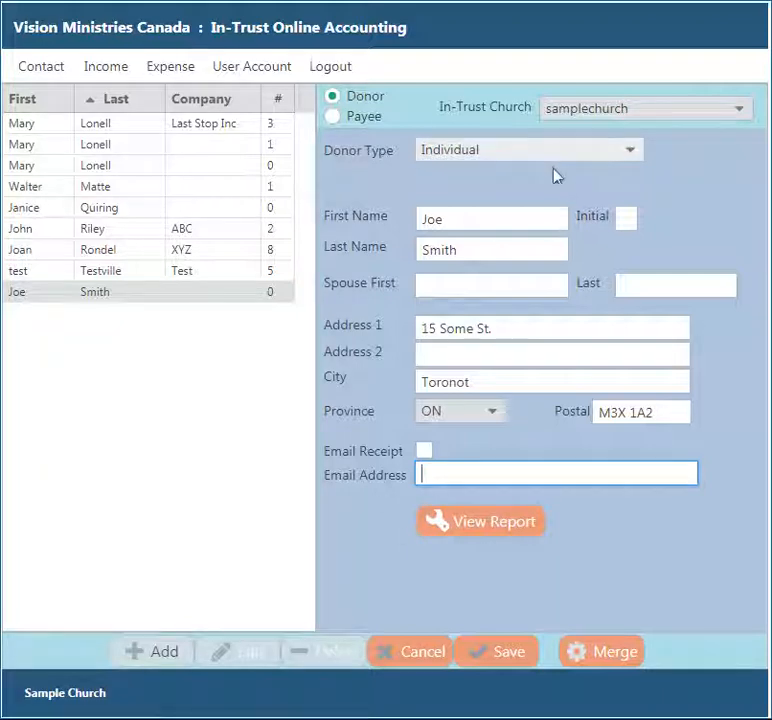
left_click(499, 656)
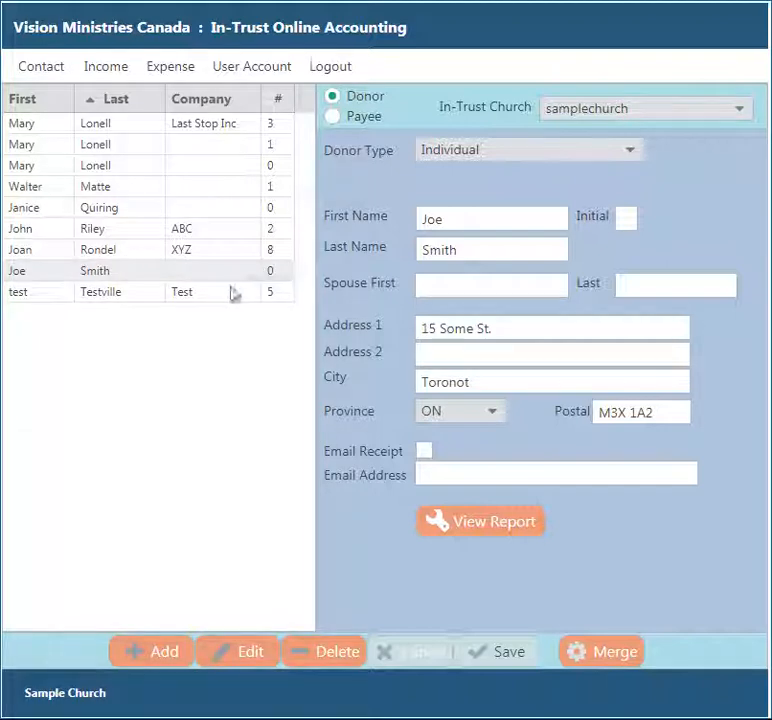
- Try deleting the ABC company donor, which is refused because donations exist
left_click(224, 232)
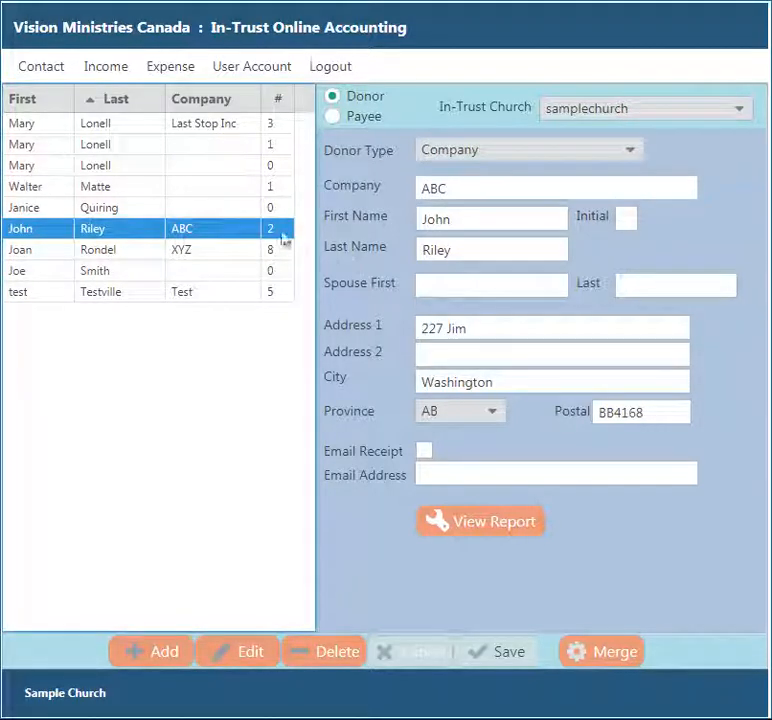
left_click(329, 651)
left_click(366, 428)
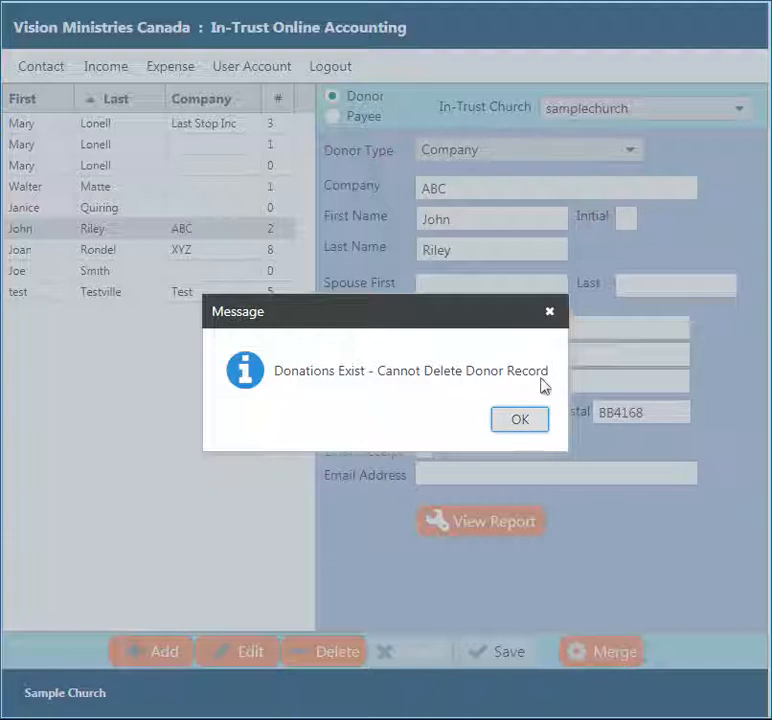
left_click(533, 421)
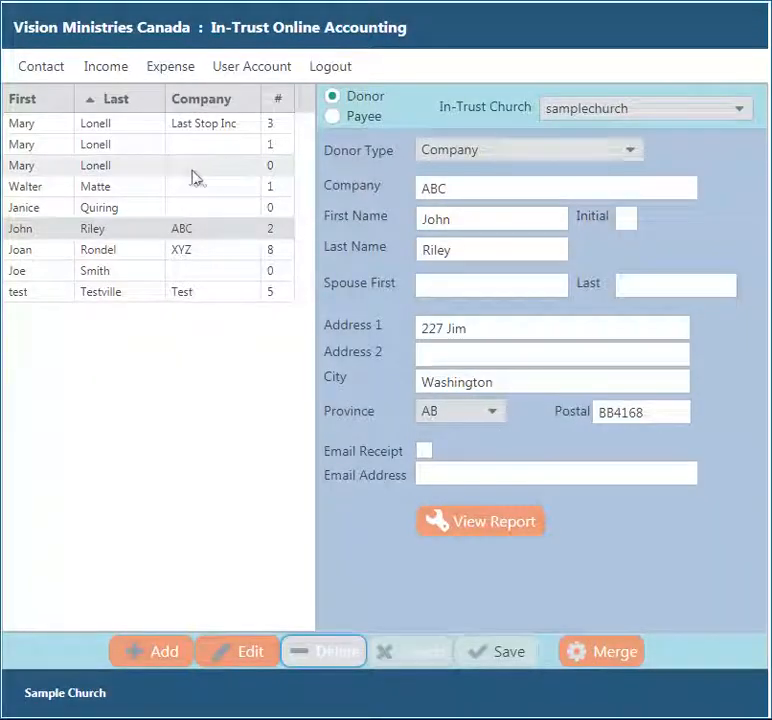
- Remove the stray letter from the Thornhill donor's street name and save
left_click(139, 195)
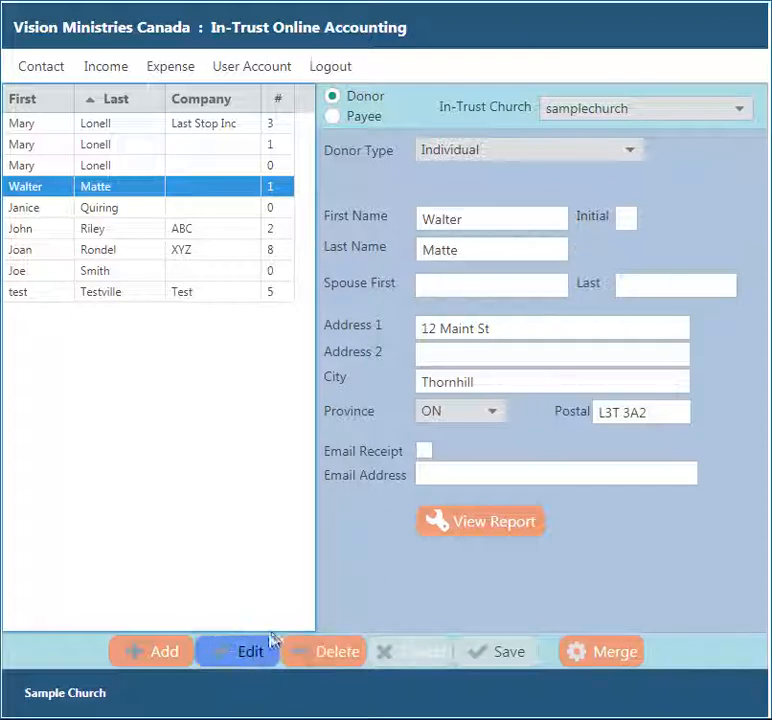
left_click(216, 658)
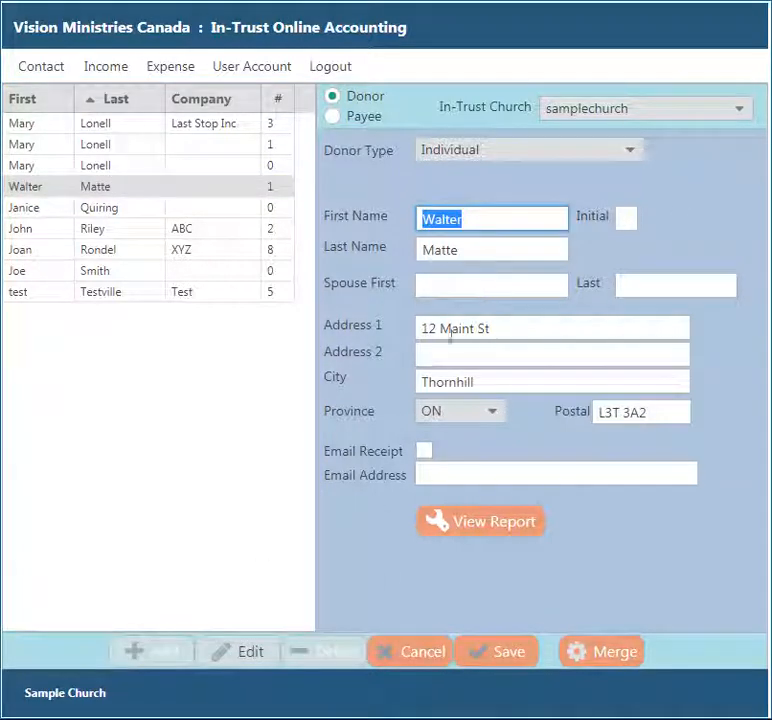
left_click(453, 331)
key("End")
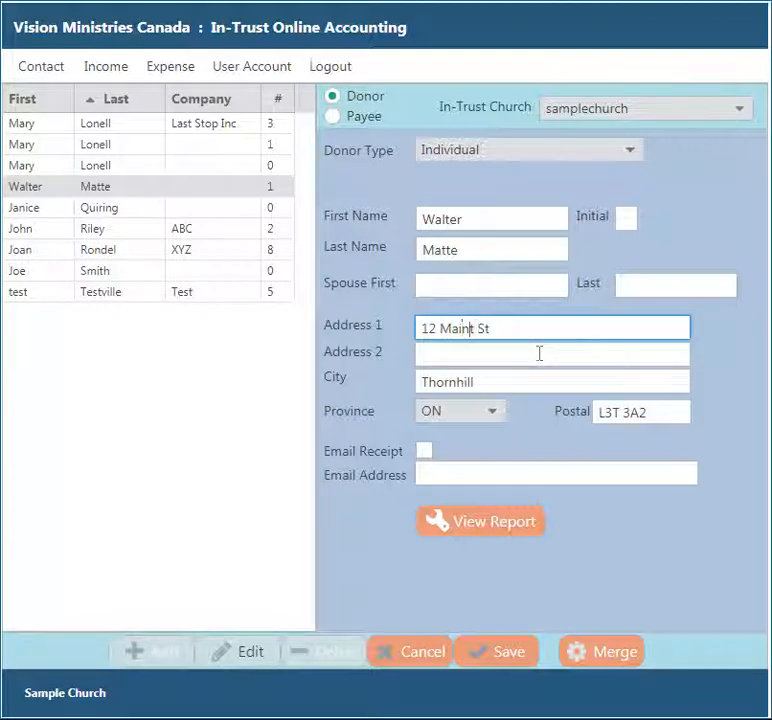
key("Delete")
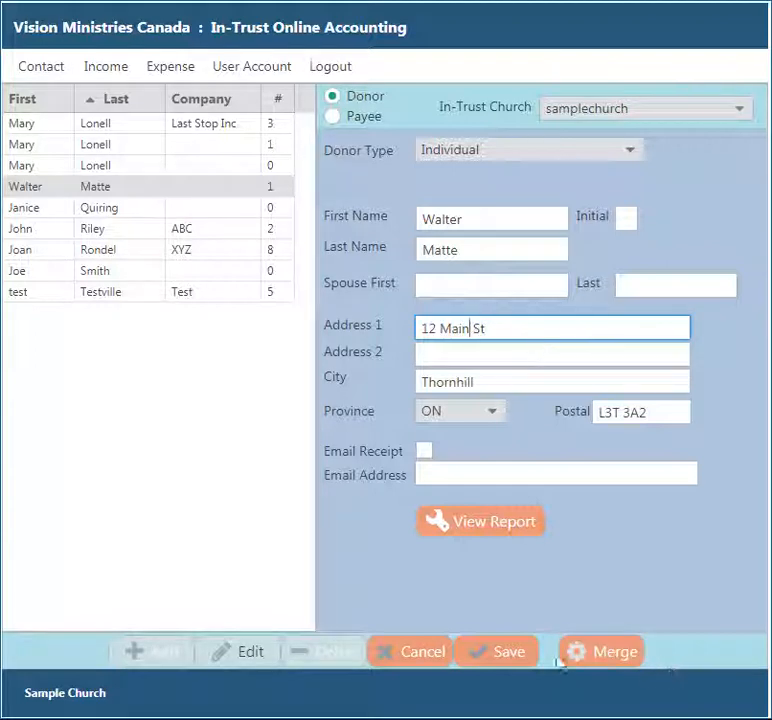
left_click(491, 653)
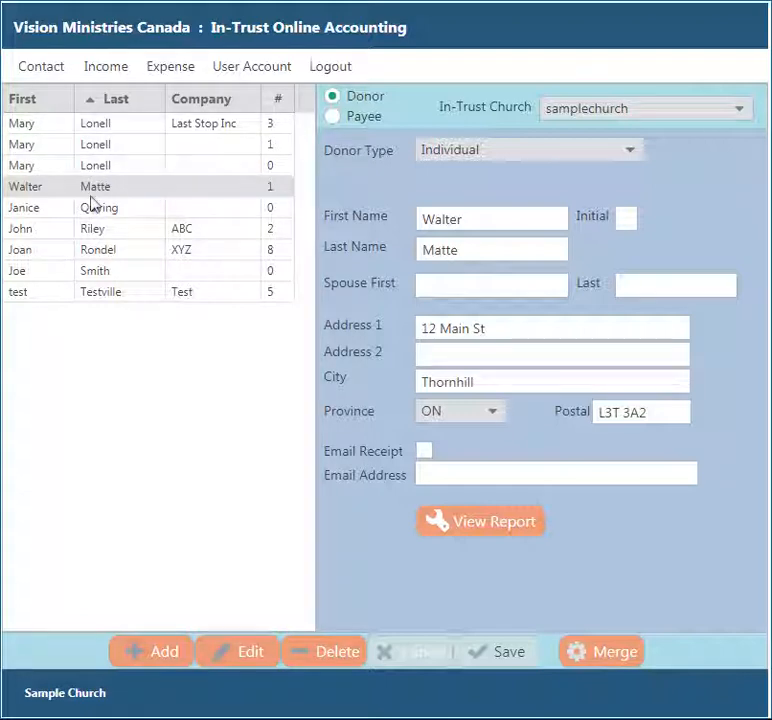
- Compare the duplicate donors, then delete the one with no donations after Merge finds nothing
left_click(196, 173)
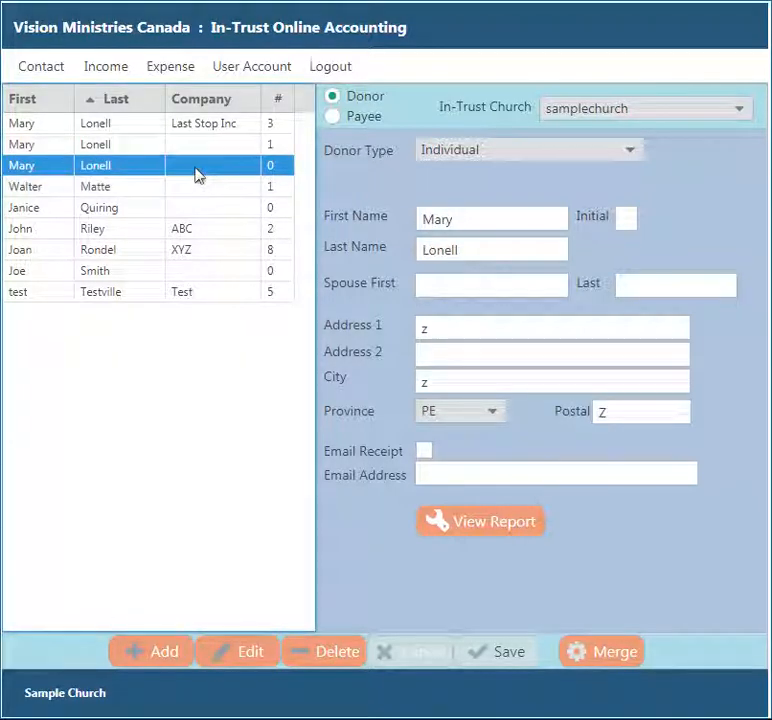
left_click(210, 144)
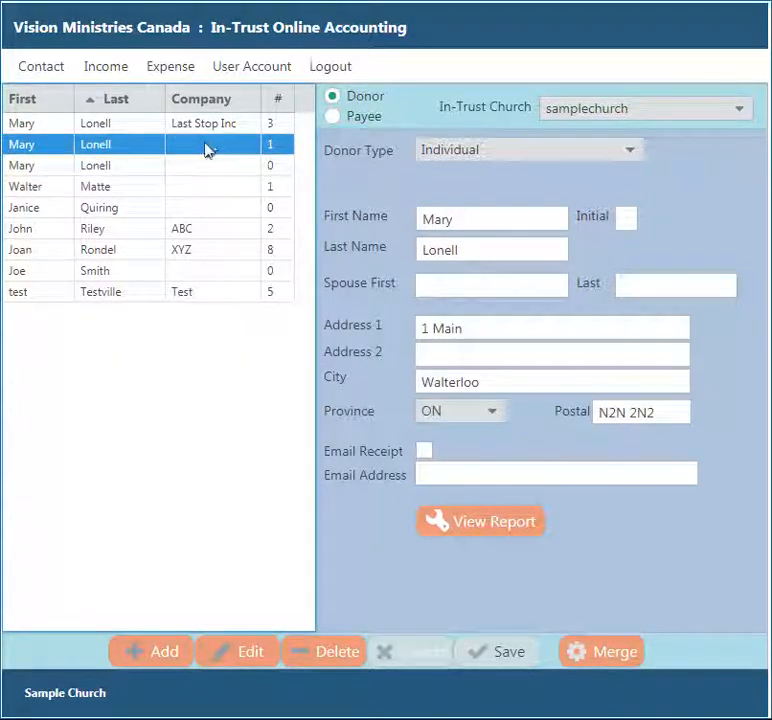
left_click(224, 128)
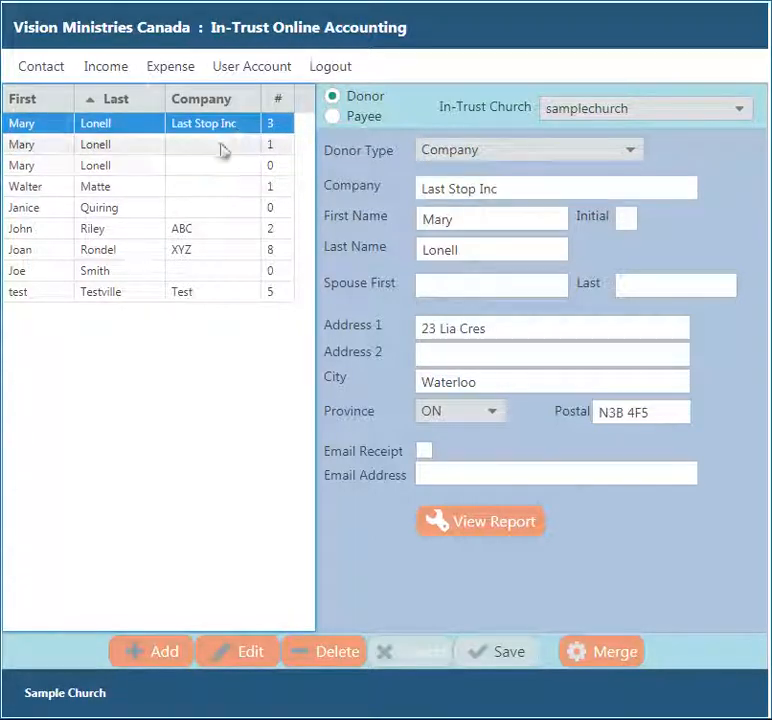
left_click(220, 170)
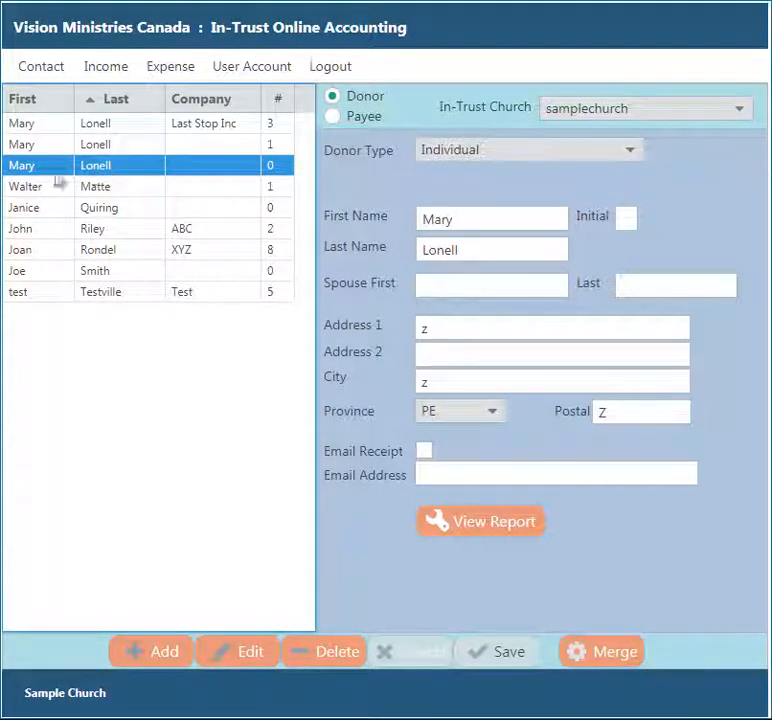
left_click(603, 654)
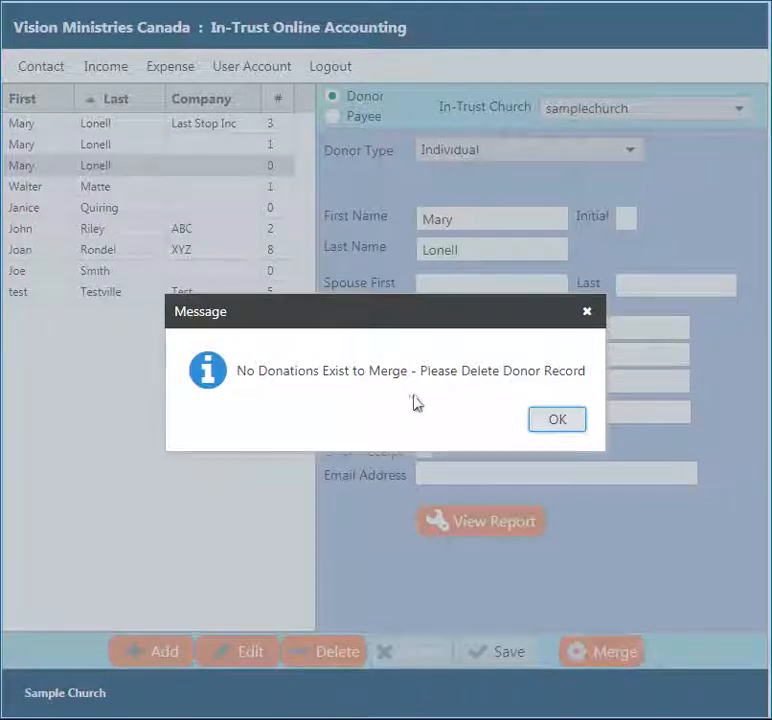
left_click(557, 420)
left_click(131, 165)
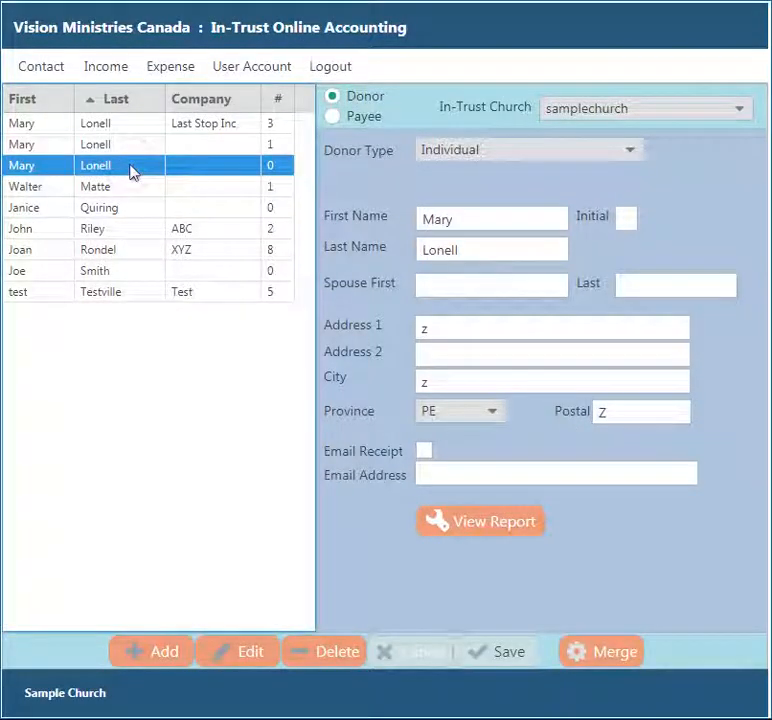
left_click(337, 655)
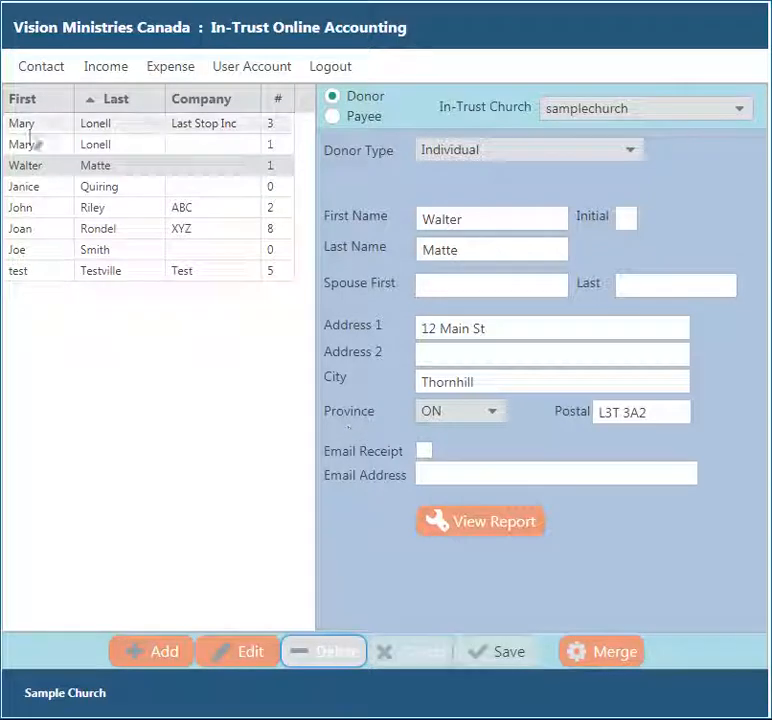
- Merge the individual duplicate donor into Last Stop Inc, which then shows 4 donations
left_click(222, 150)
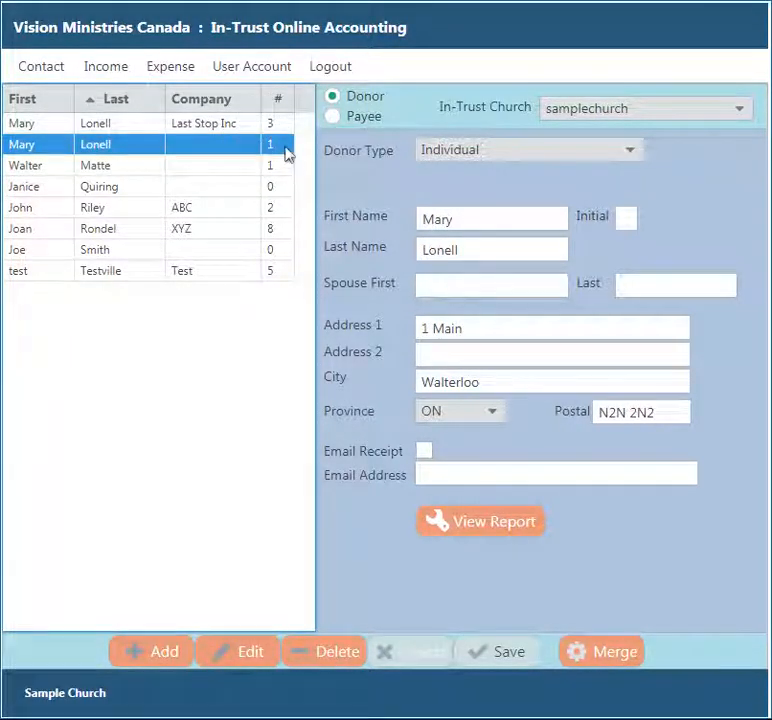
left_click(217, 127)
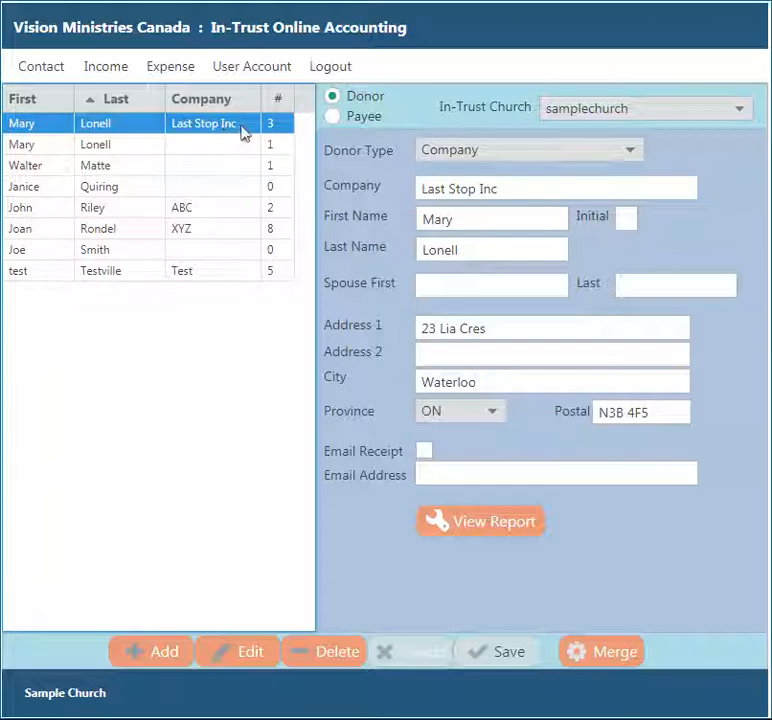
left_click(207, 147)
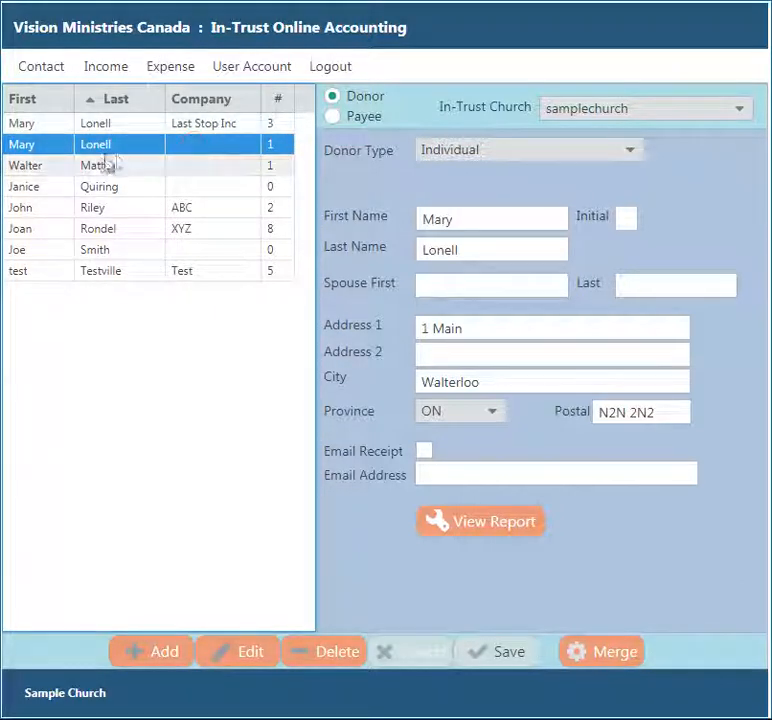
left_click(614, 655)
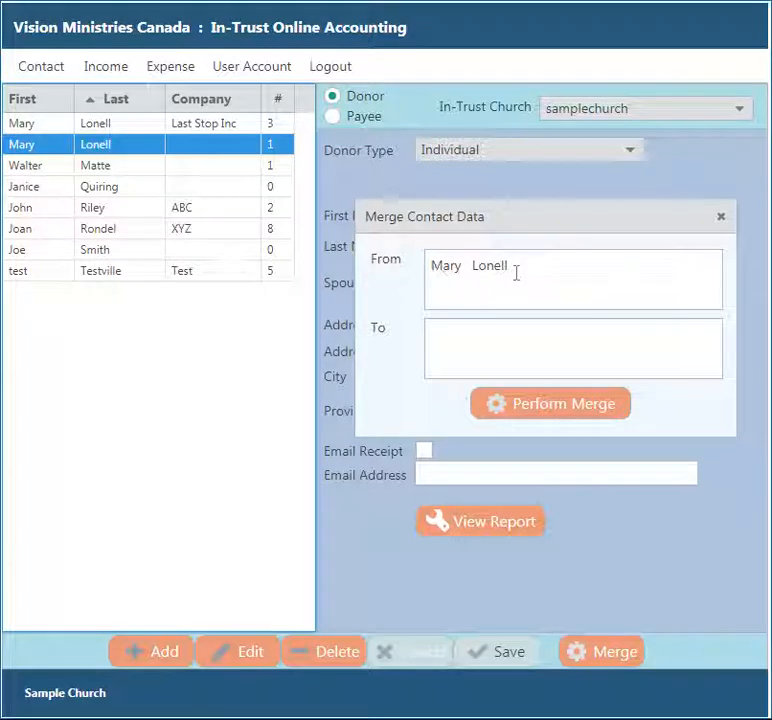
left_click(193, 126)
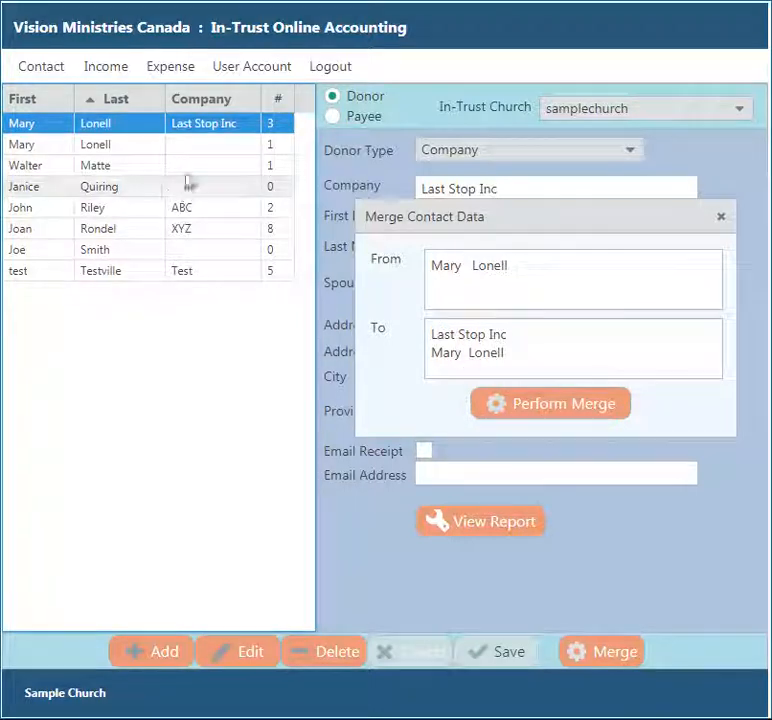
left_click(545, 410)
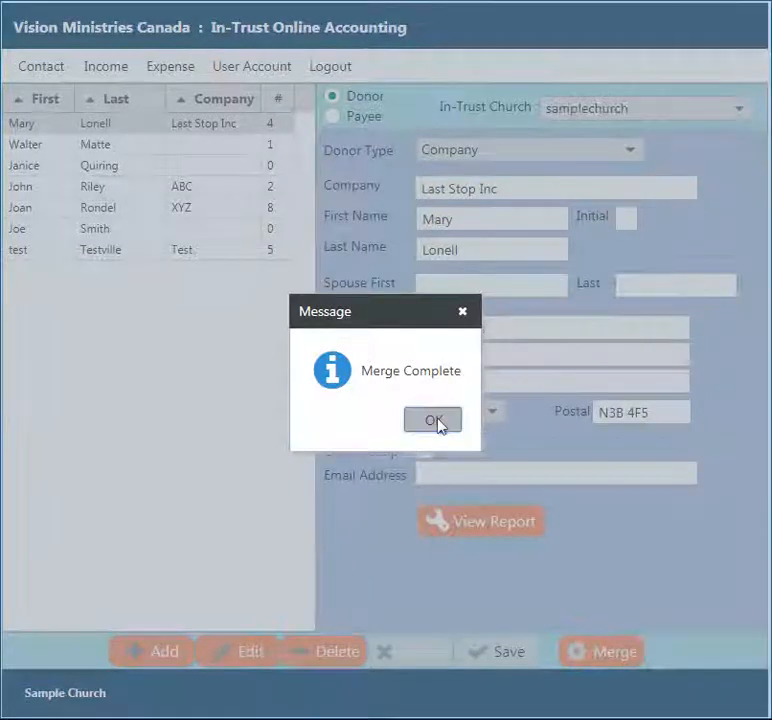
left_click(434, 420)
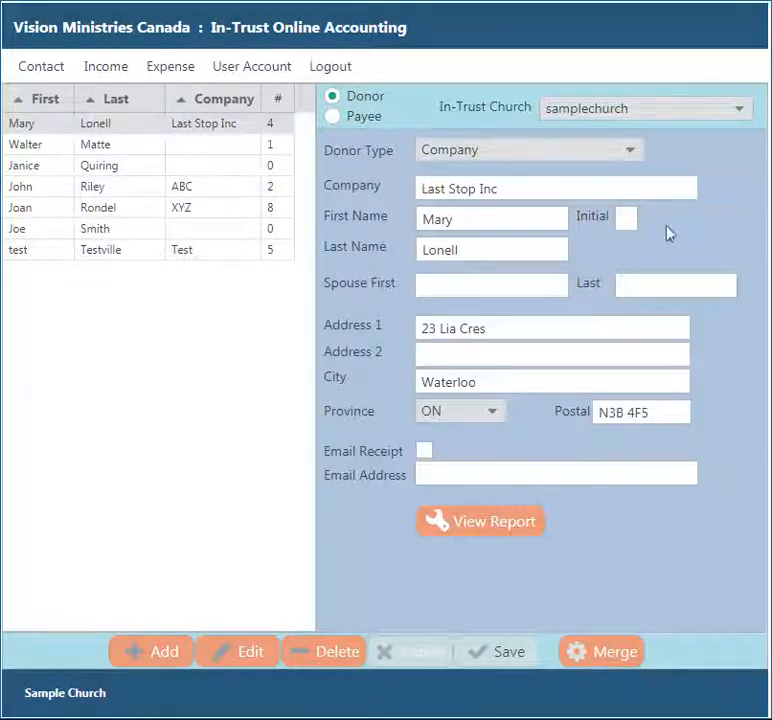
left_click(205, 146)
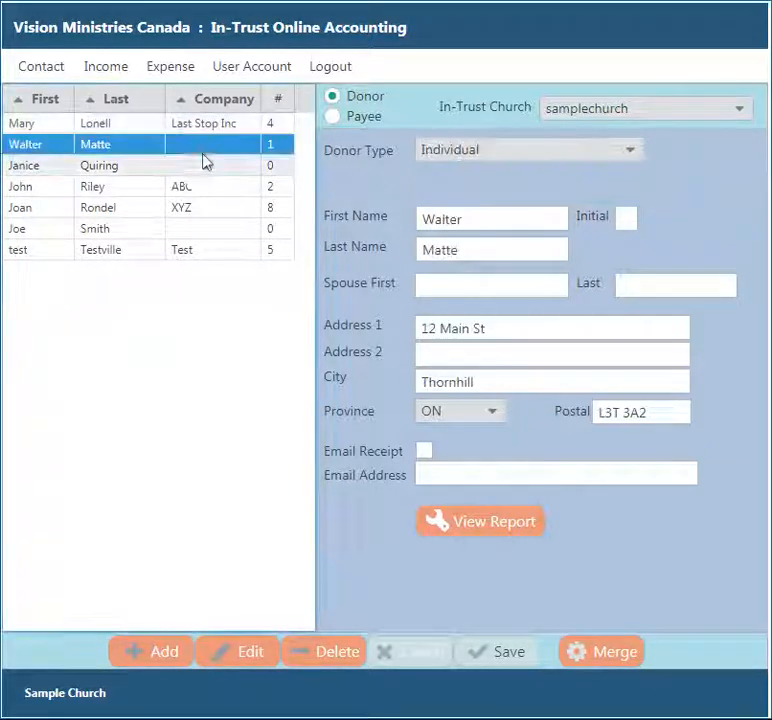
left_click(198, 168)
left_click(197, 188)
left_click(196, 209)
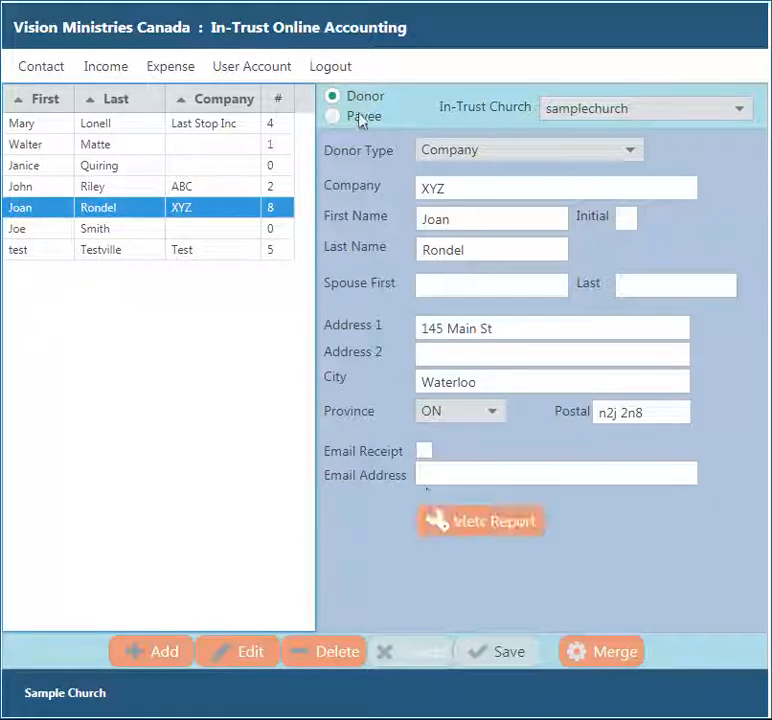
left_click(478, 531)
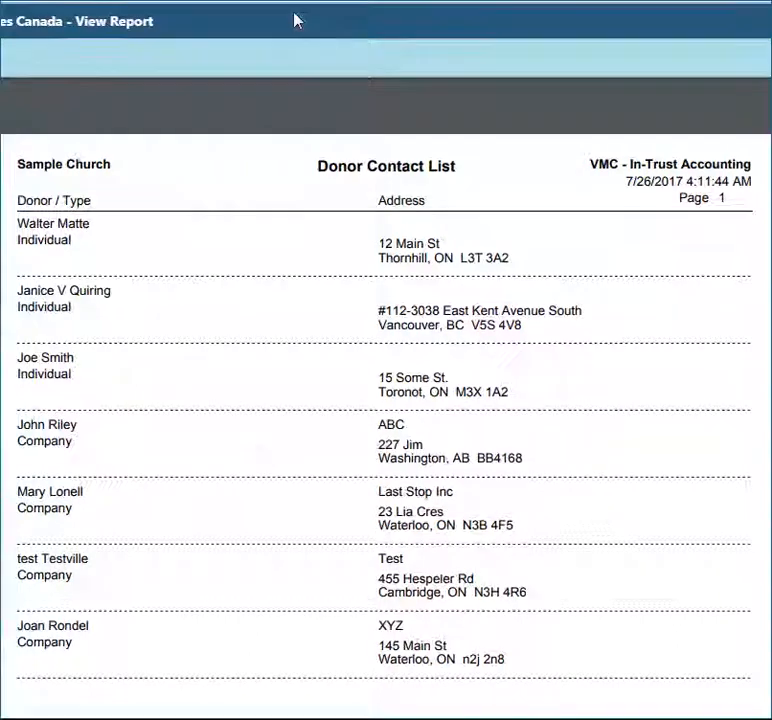
left_click(15, 105)
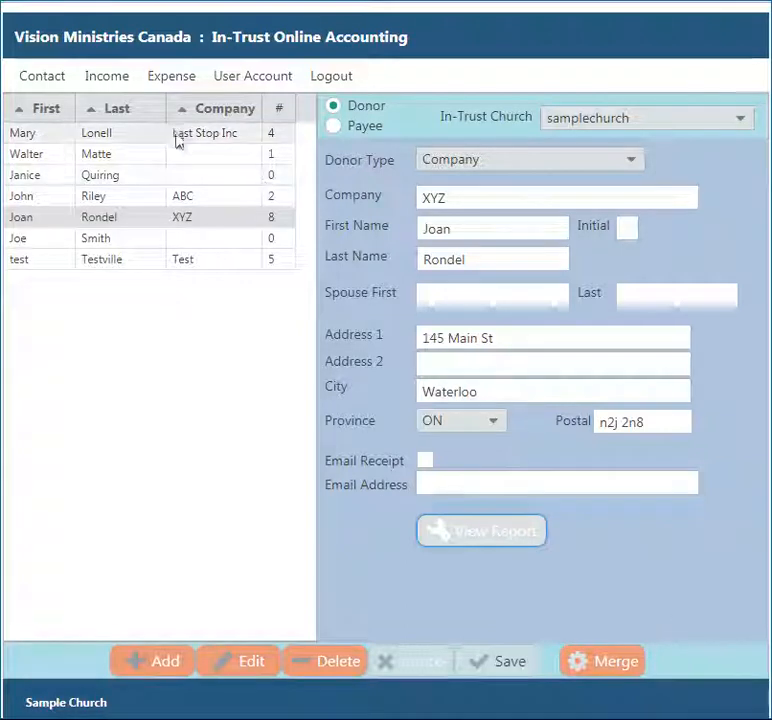
- Add and save a new payee, TBC Accounting, with the contact person's first and last name
left_click(350, 131)
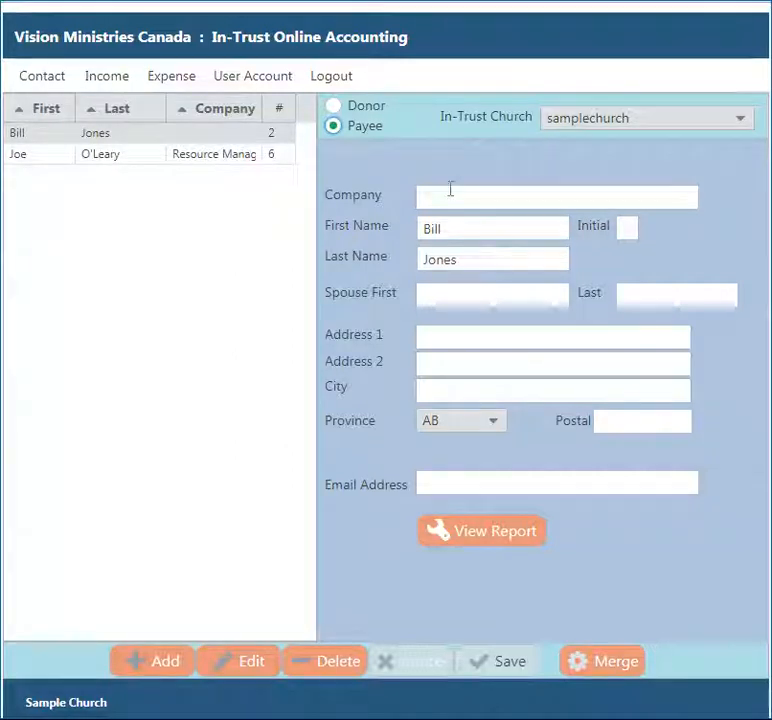
left_click(139, 675)
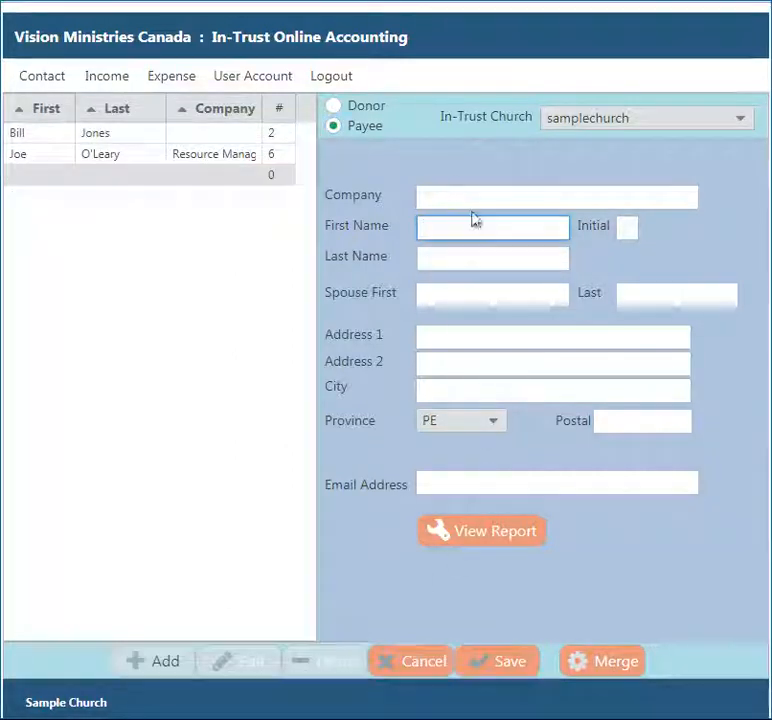
left_click(455, 201)
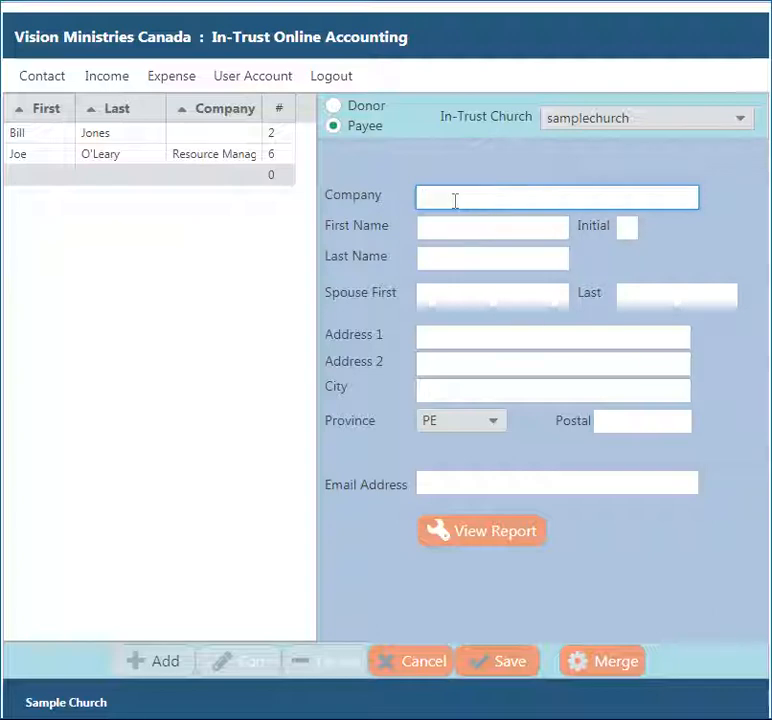
type("TBC Accounting")
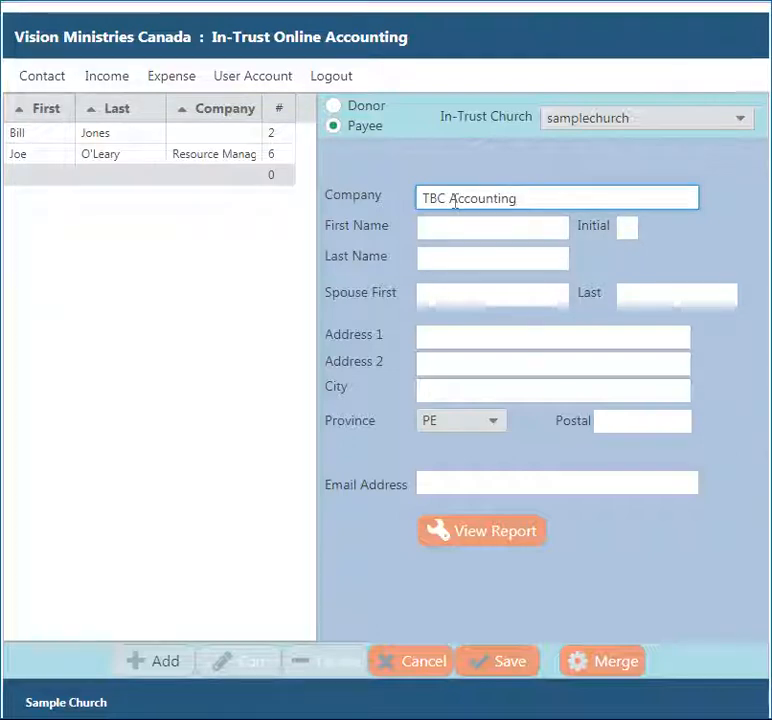
left_click(449, 225)
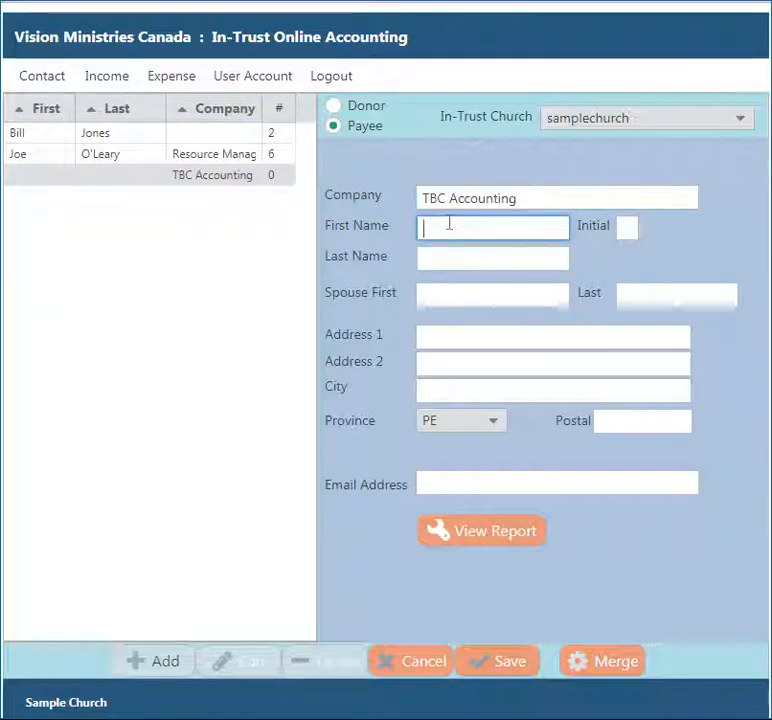
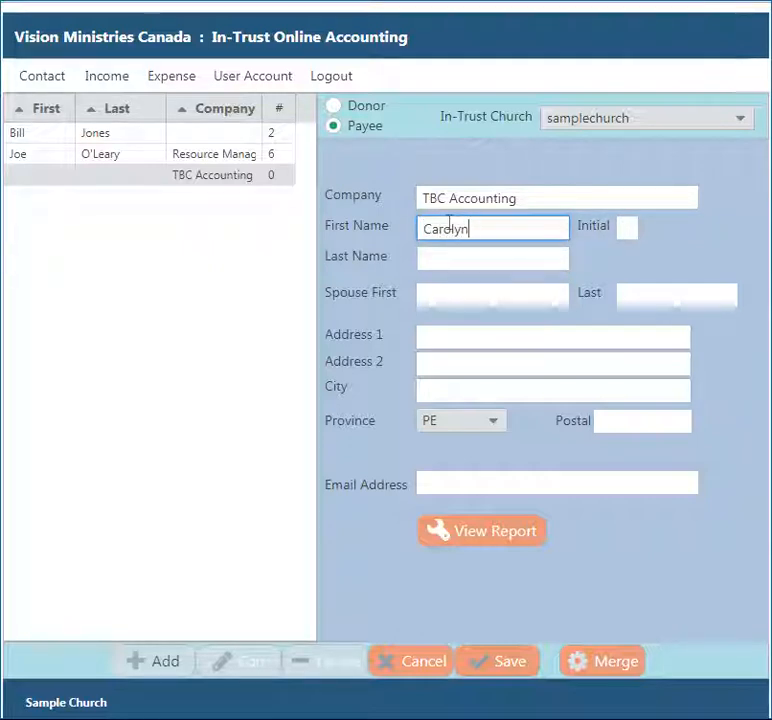
key("Tab")
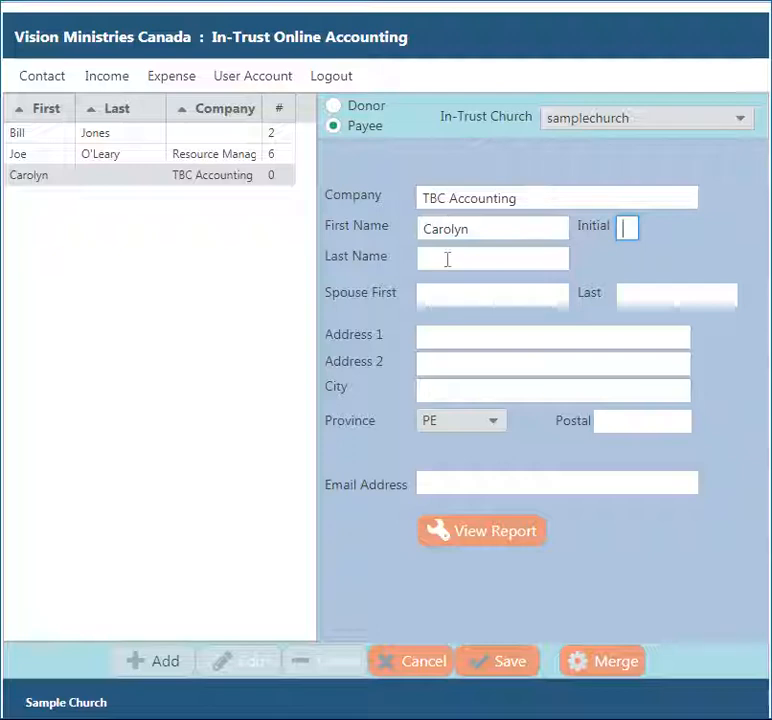
left_click(447, 259)
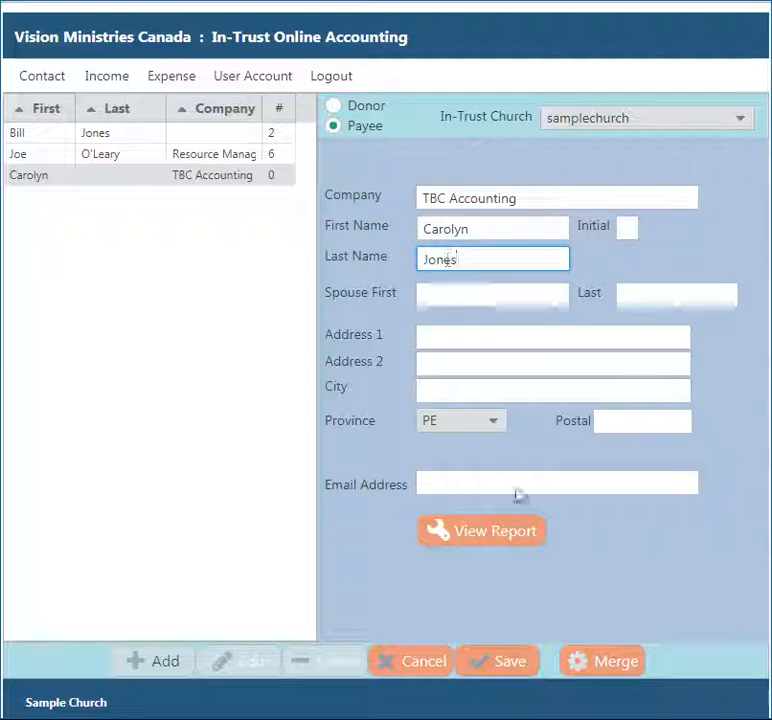
left_click(490, 670)
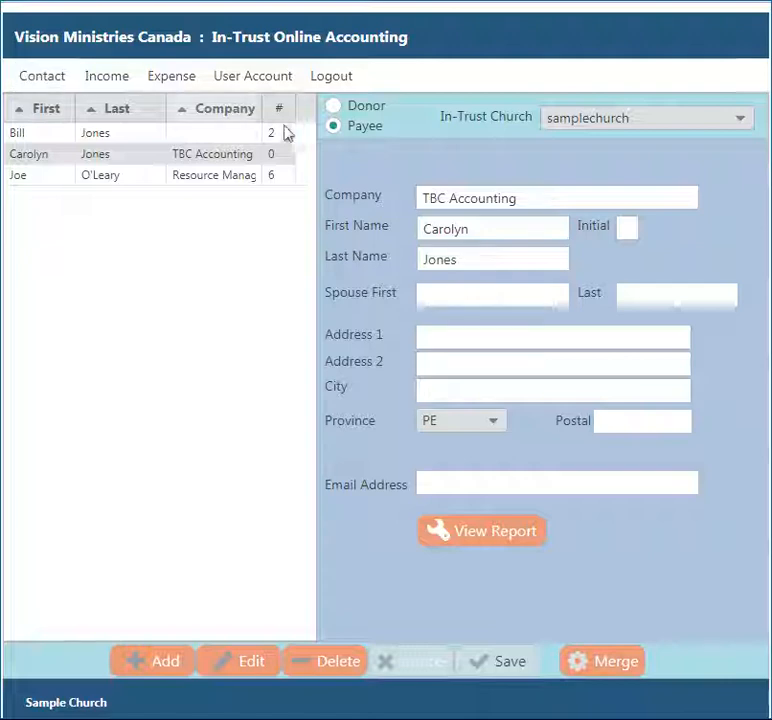
- Flip to the donor list and back to payees, then go to the Income/Donations page
left_click(366, 110)
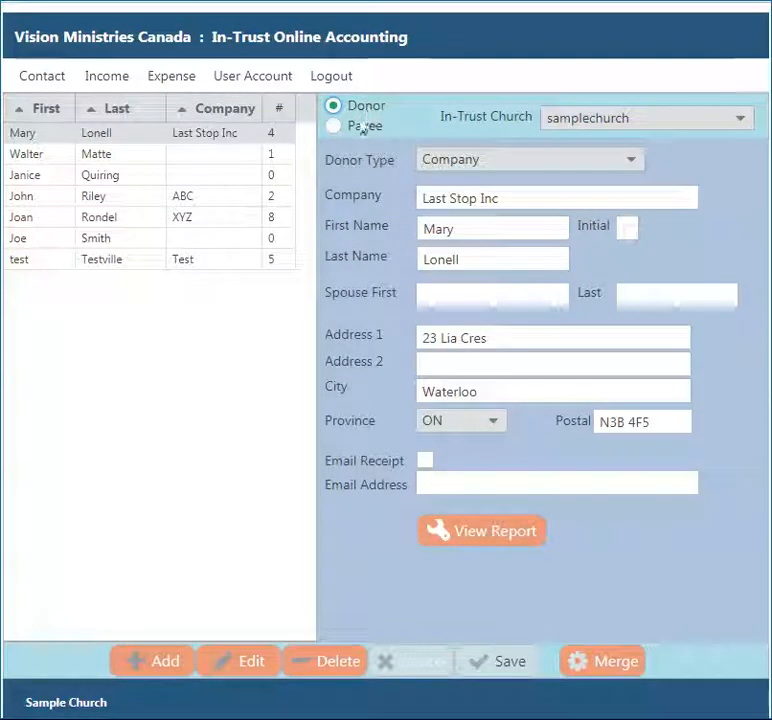
left_click(366, 126)
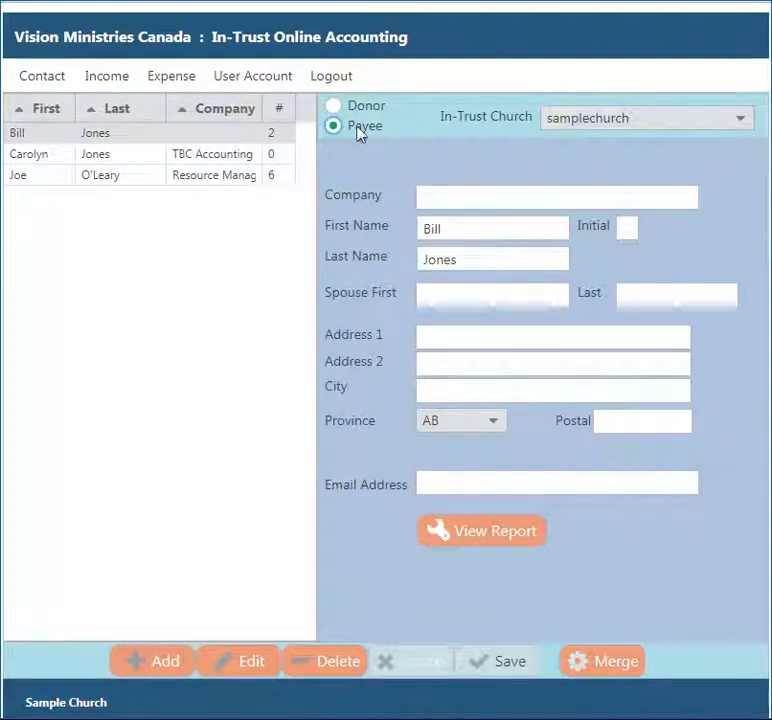
left_click(107, 80)
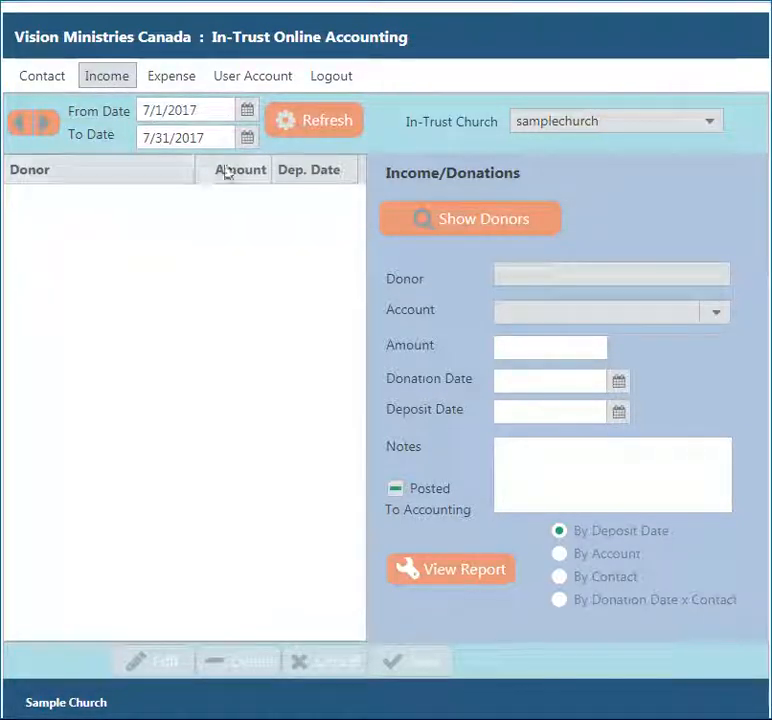
- Step the Income period toward June 2017 and set the From Date to 6/1/2017
left_click(22, 124)
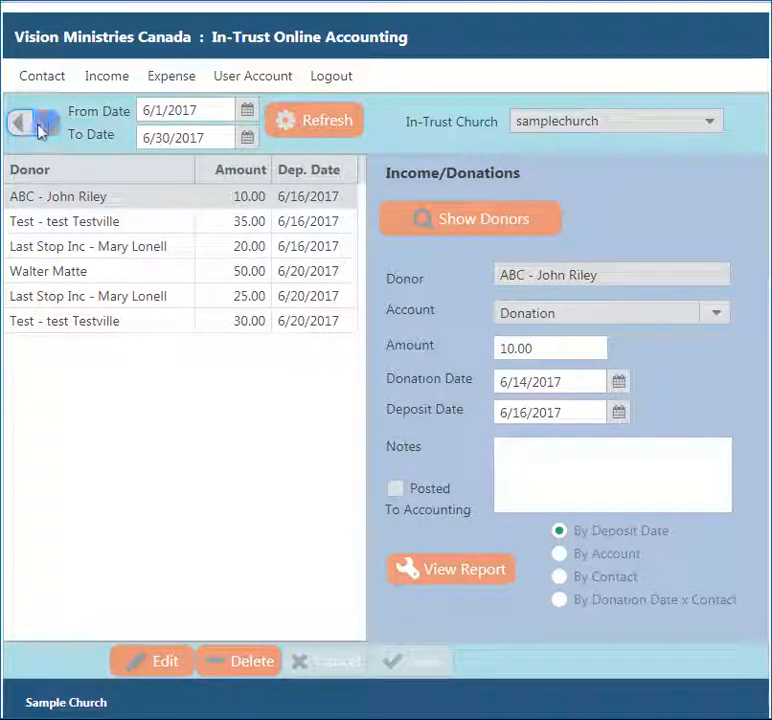
left_click(47, 128)
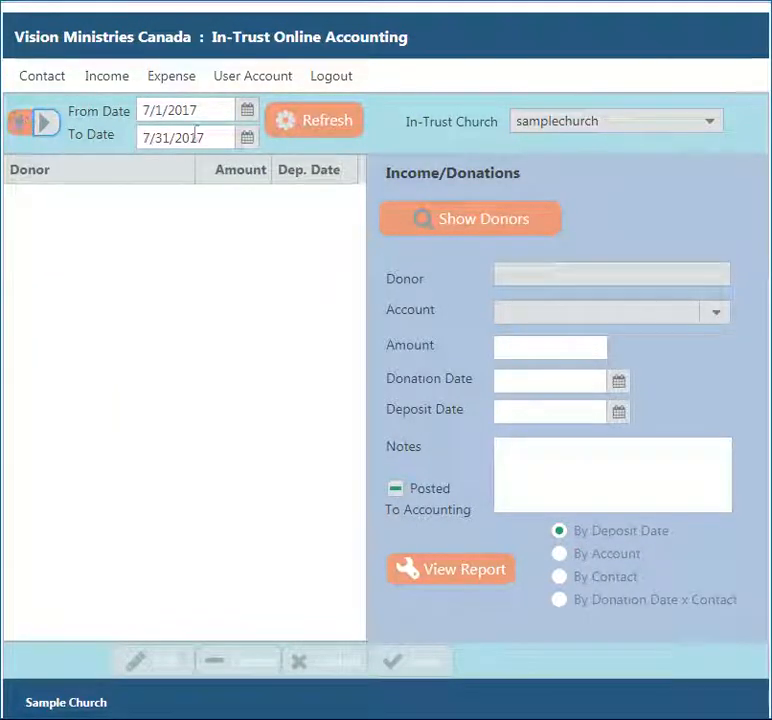
left_click(247, 111)
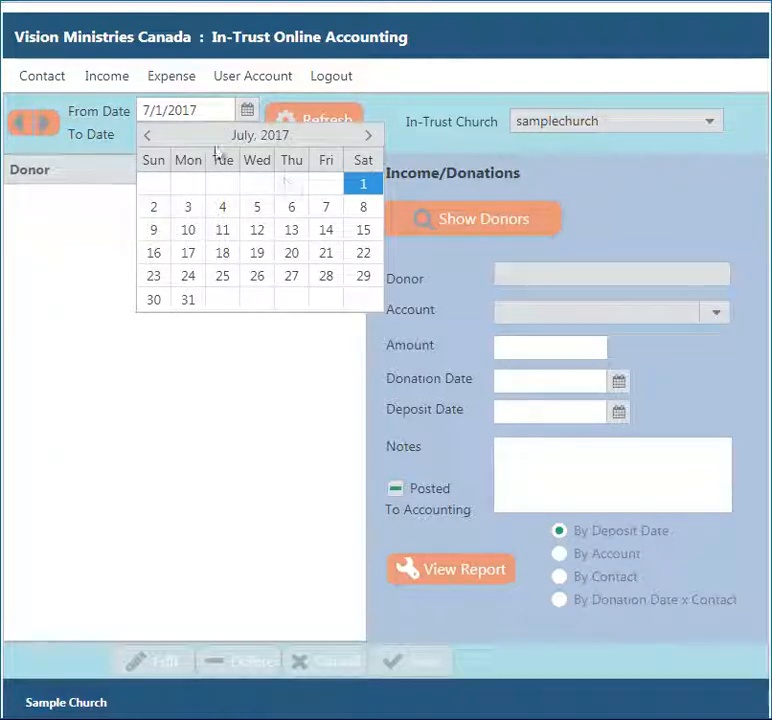
left_click(148, 140)
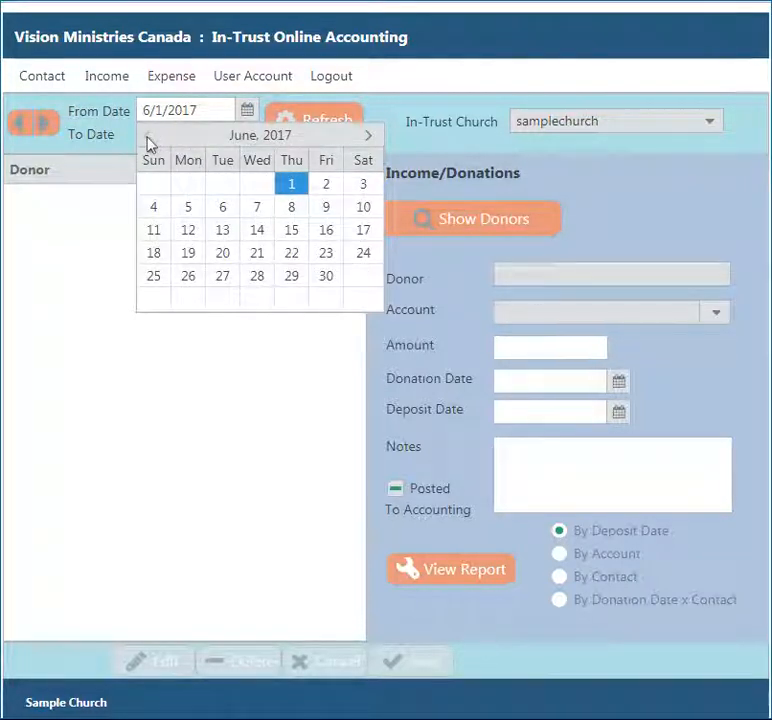
left_click(293, 188)
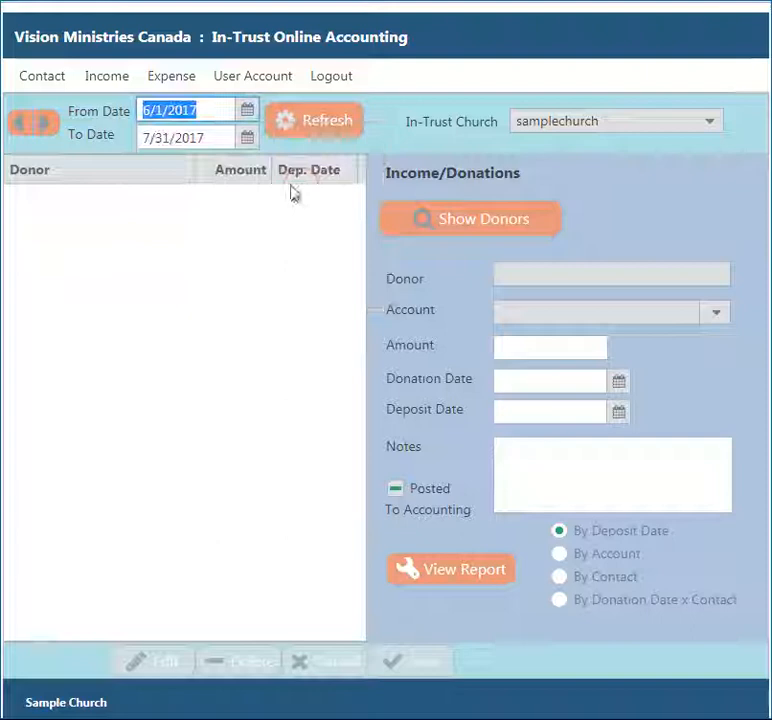
- Set the To Date to 6/30/2017 and refresh to list the six June donations
left_click(247, 139)
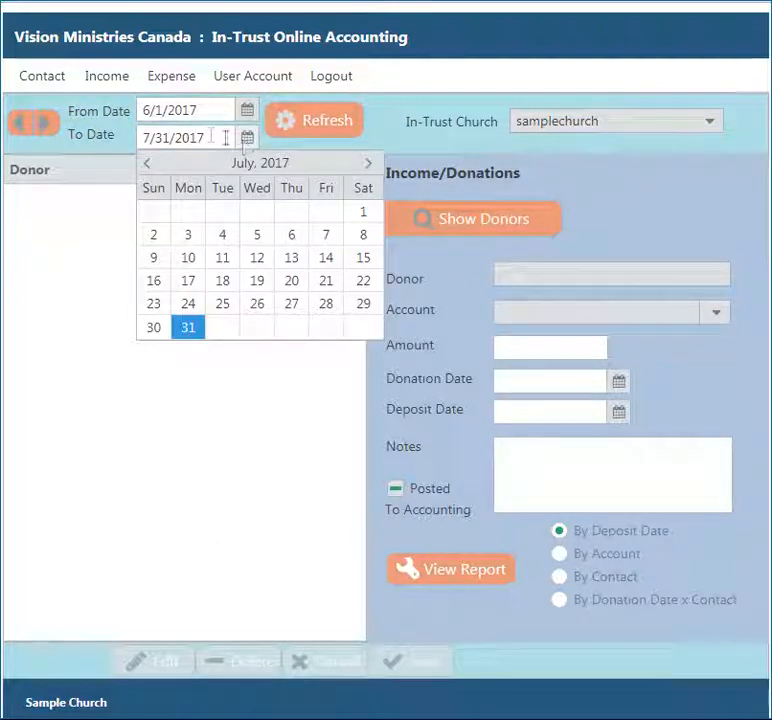
left_click(148, 166)
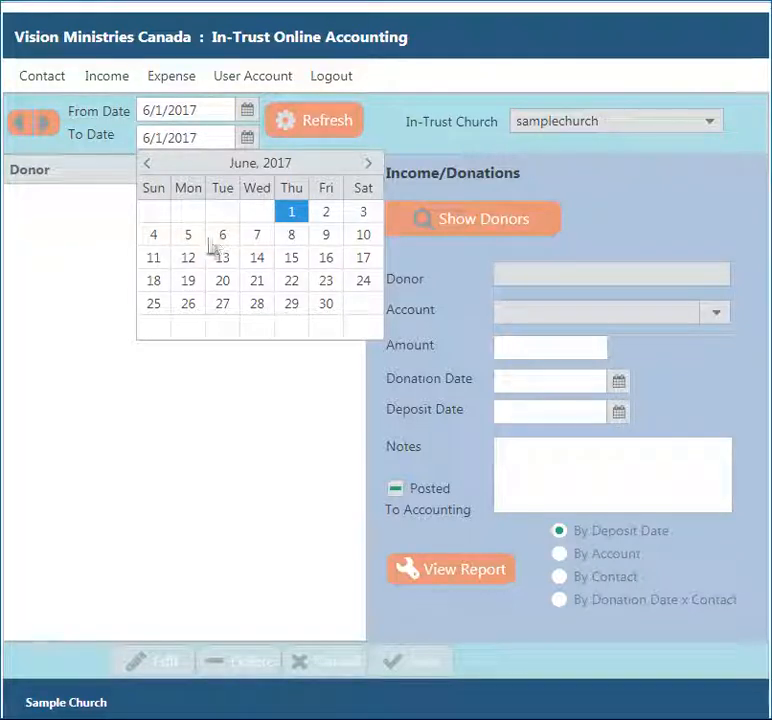
left_click(291, 258)
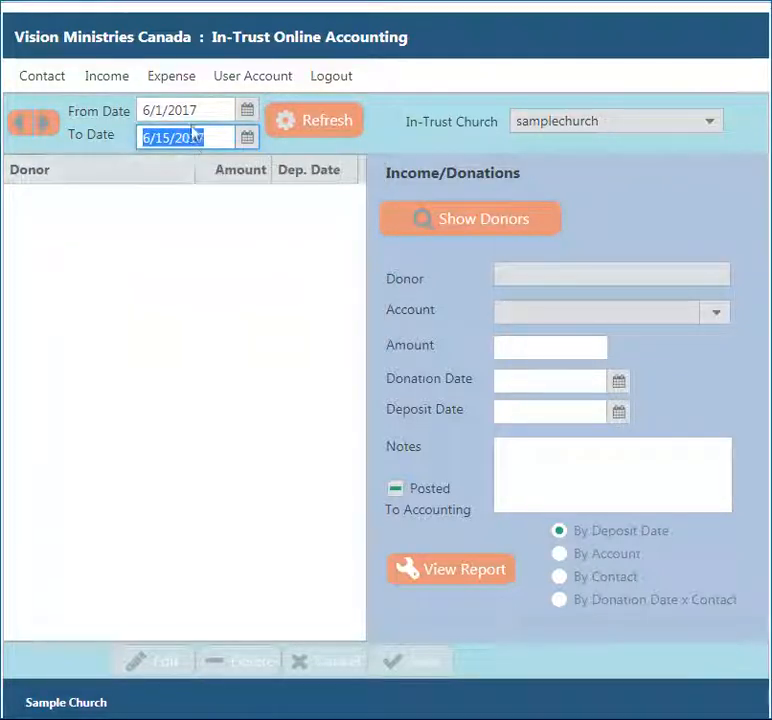
left_click(296, 124)
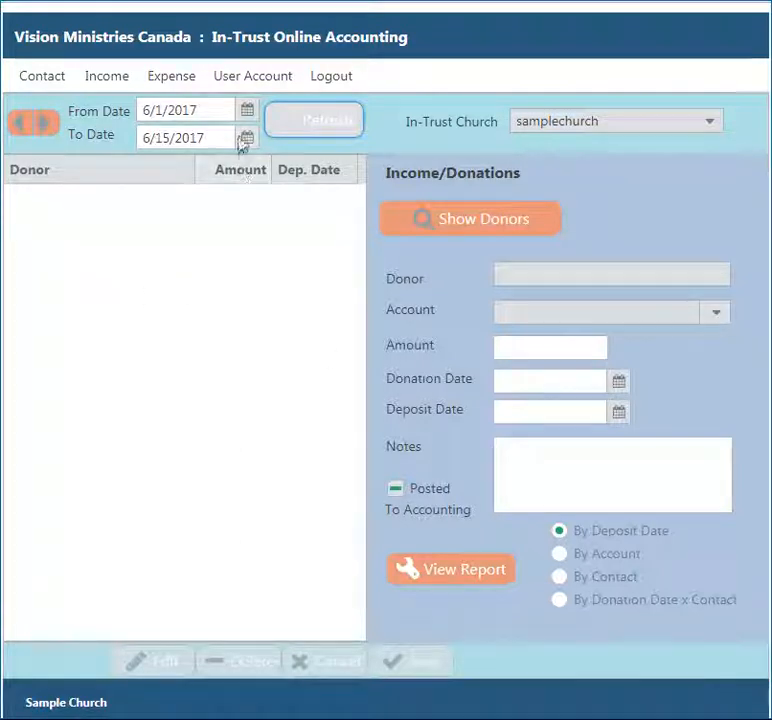
left_click(246, 137)
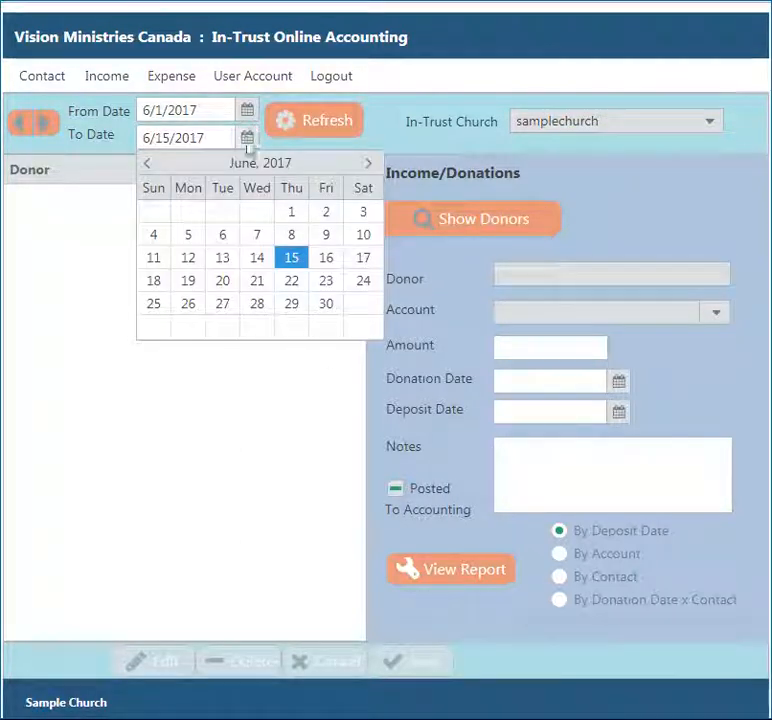
left_click(326, 303)
left_click(287, 130)
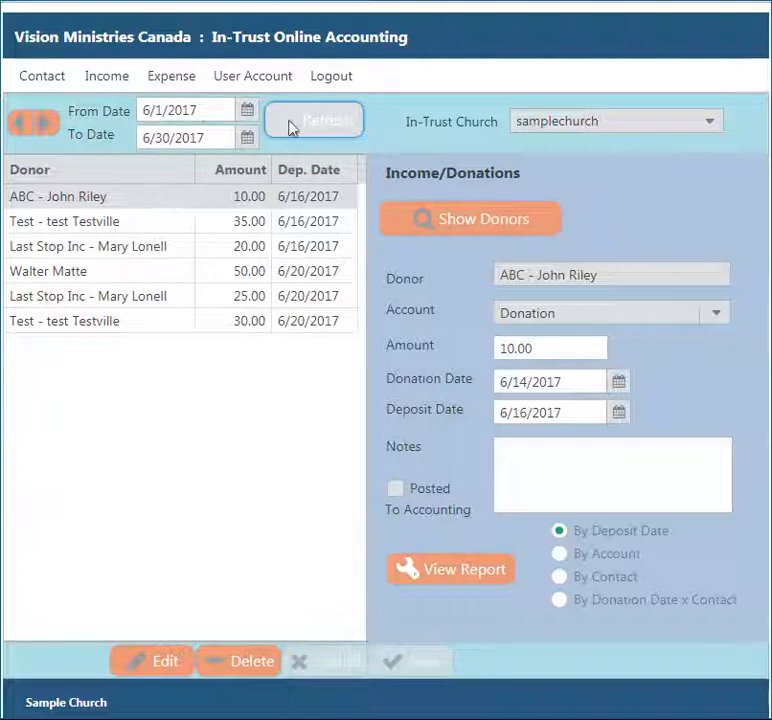
- Check May 2017 has no donations, then return to June and open the 50.00 donation
left_click(17, 124)
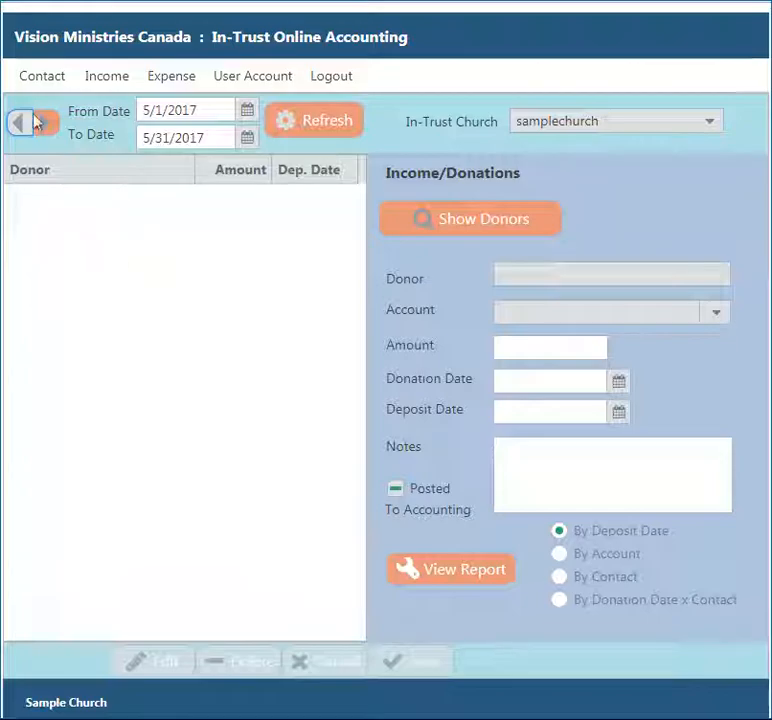
left_click(43, 123)
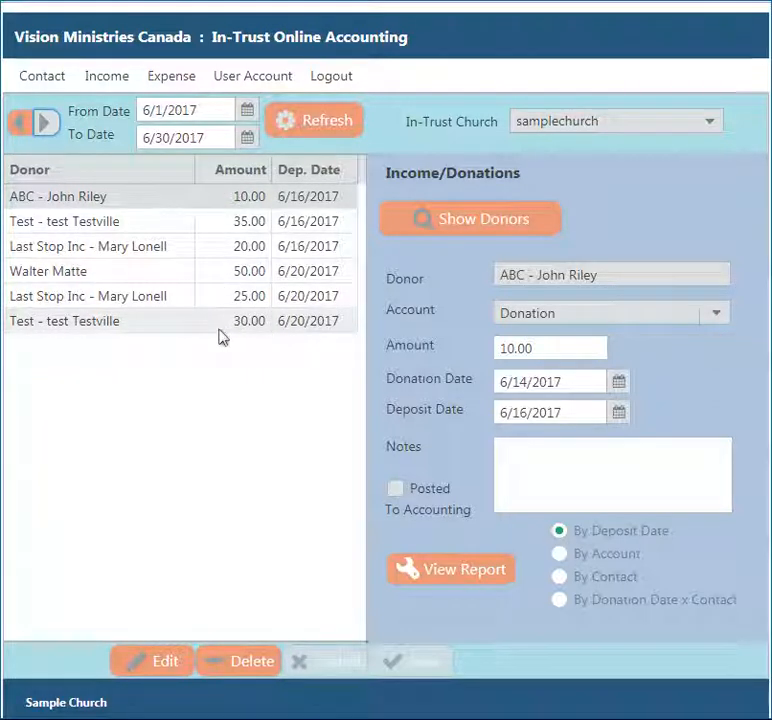
left_click(131, 274)
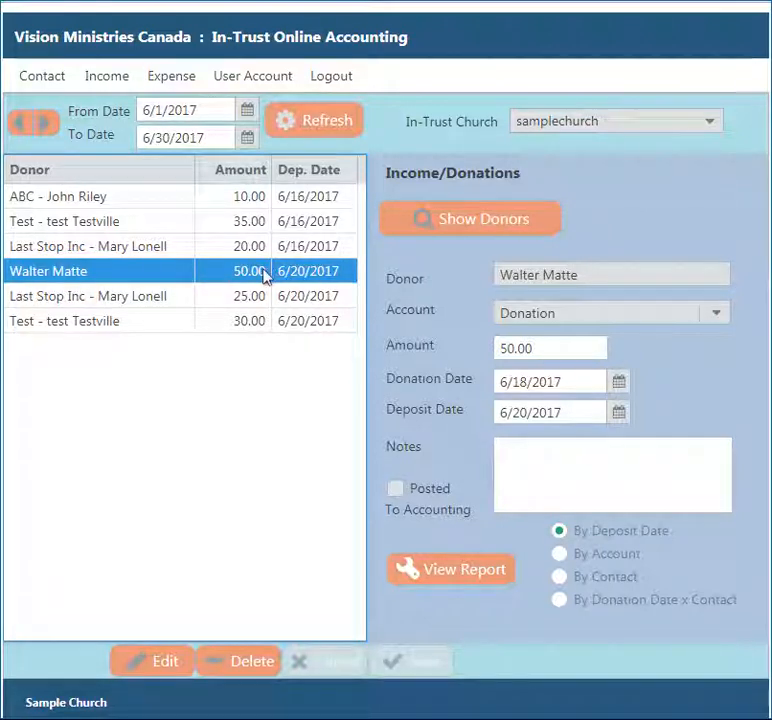
- Change the donation amount from 50.00 to 500 and save, then show the donor list
left_click(145, 665)
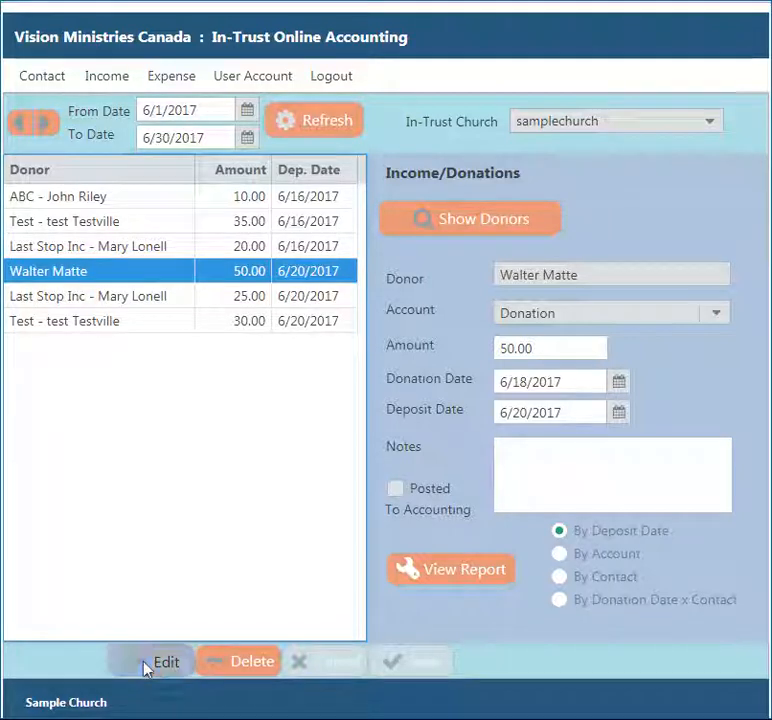
left_click_drag(546, 350, 387, 348)
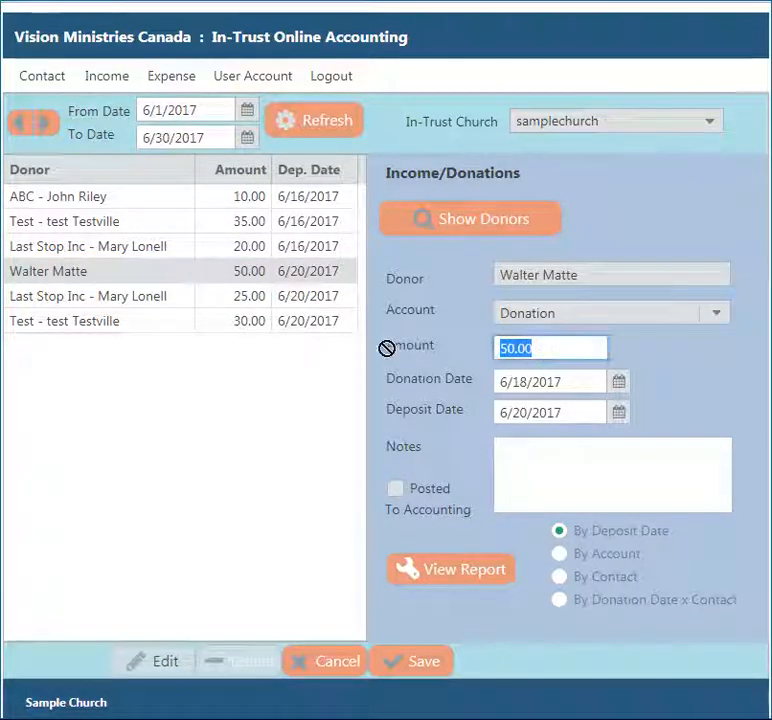
type("500")
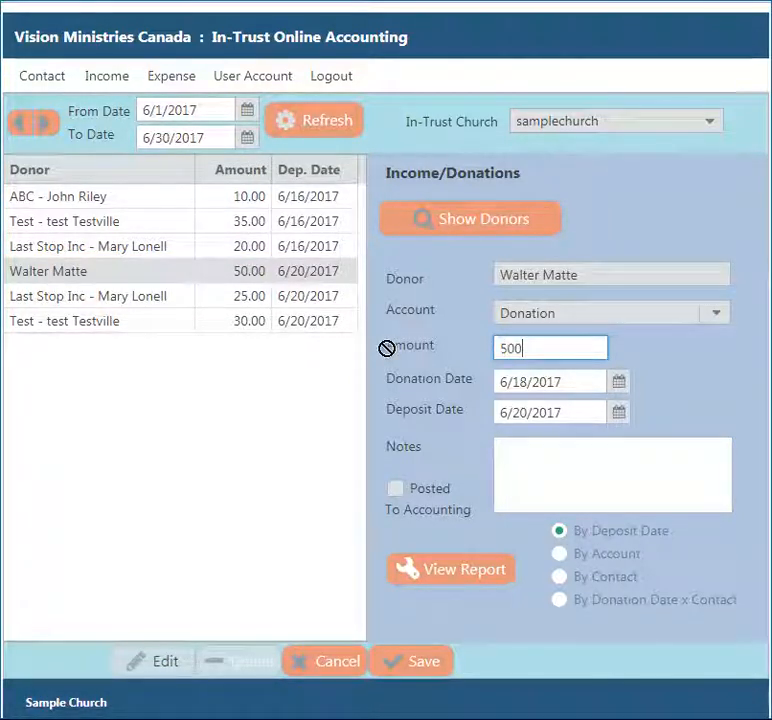
left_click(422, 664)
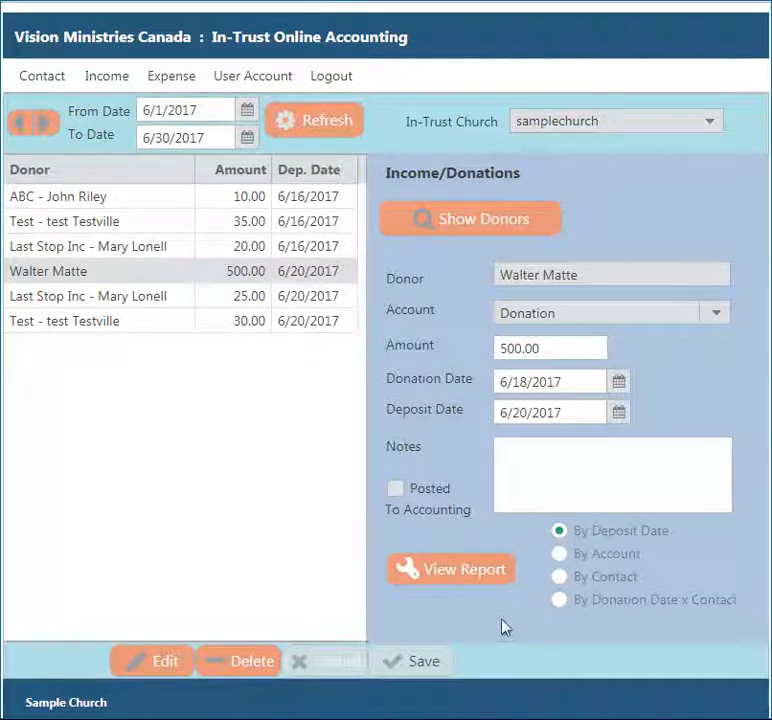
left_click(465, 222)
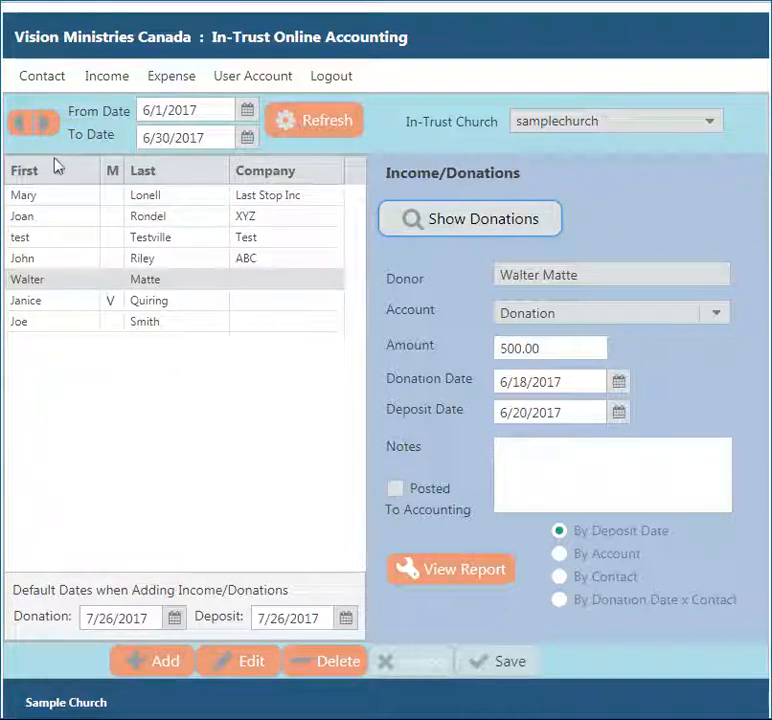
- Select the Test company donor and set the default donation date to 6/4/2017
left_click(150, 282)
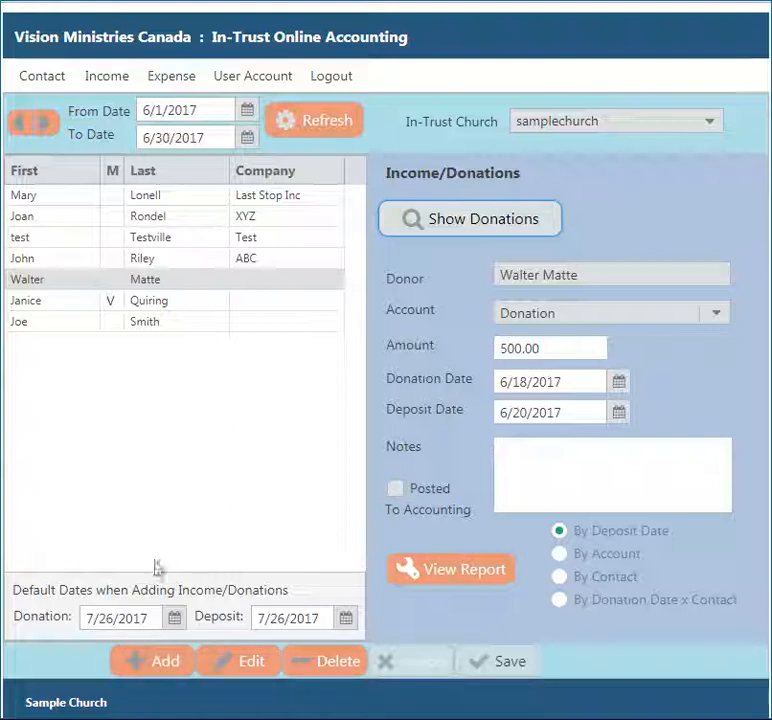
left_click(80, 240)
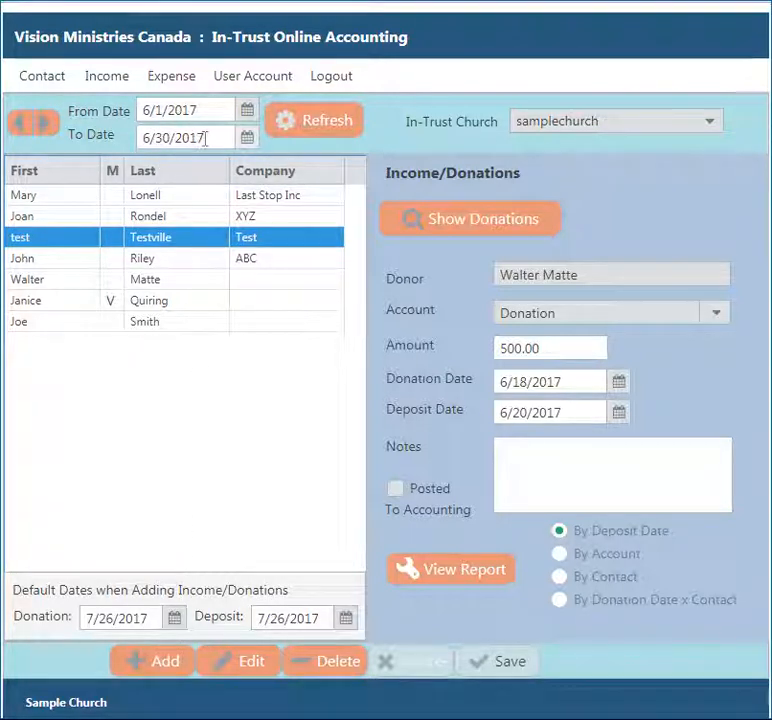
left_click(175, 618)
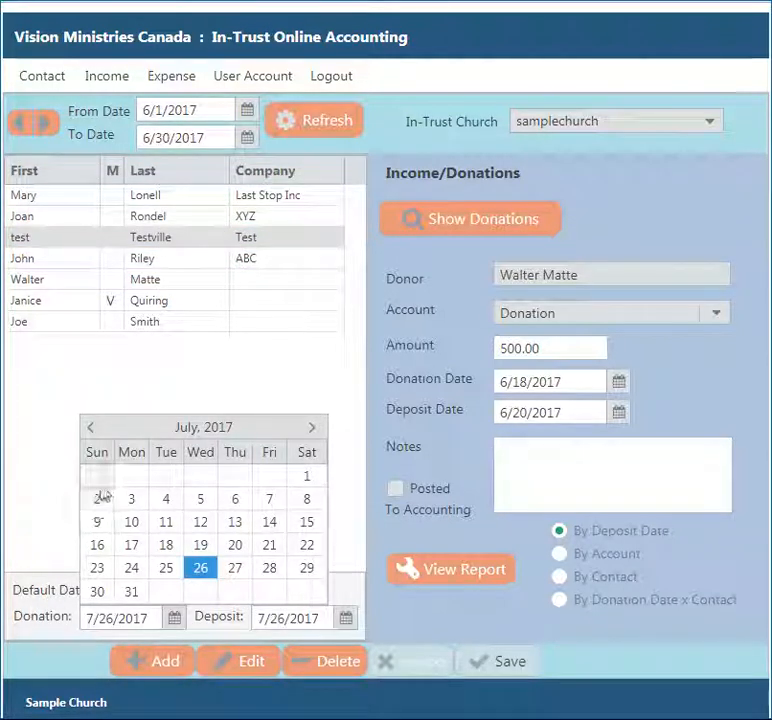
left_click(92, 430)
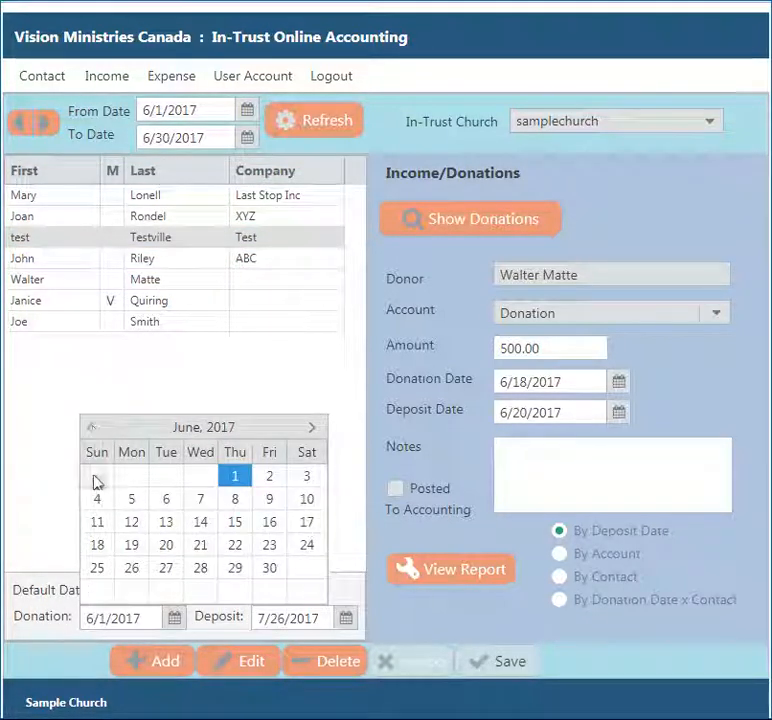
left_click(96, 505)
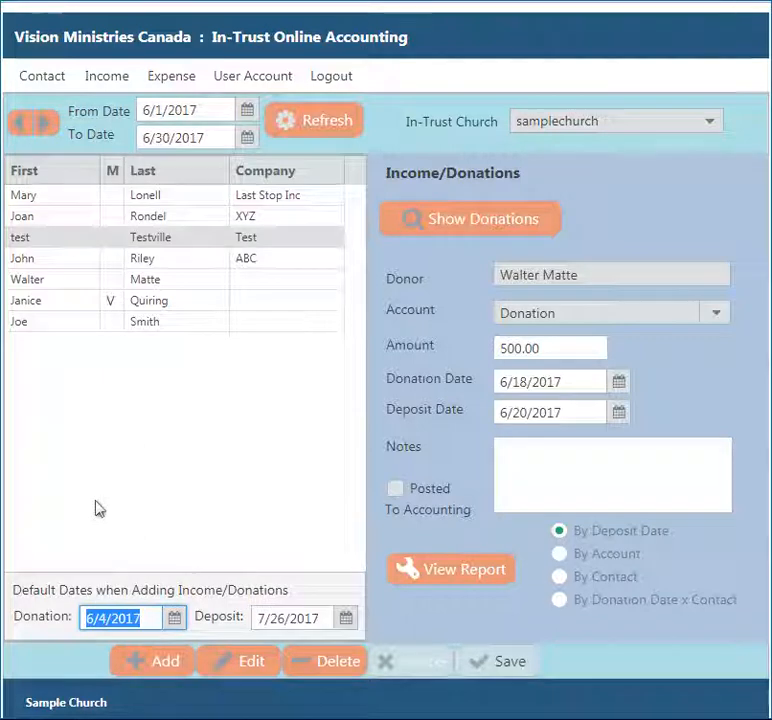
- Set the default deposit date to 6/7/2017 and select the XYZ company contact
left_click(346, 618)
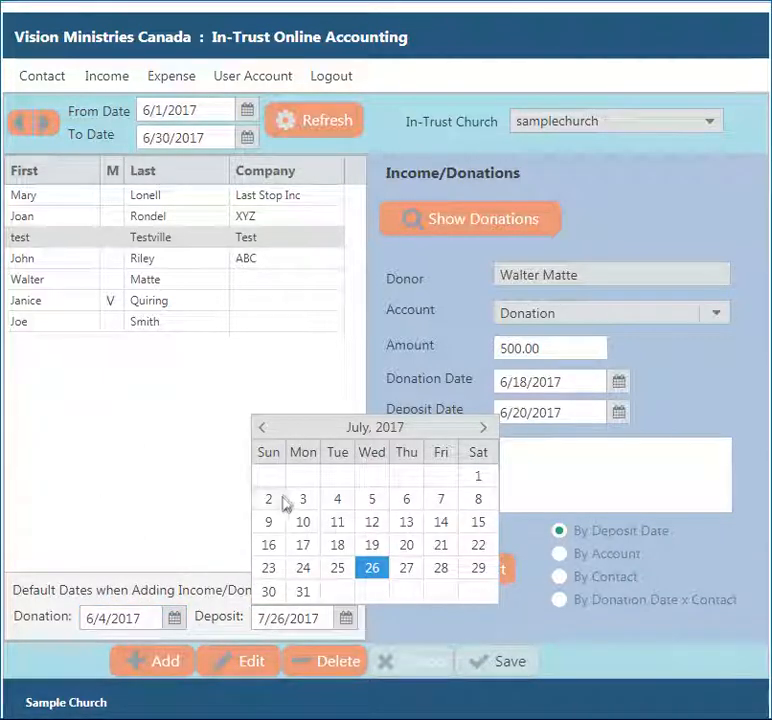
left_click(262, 427)
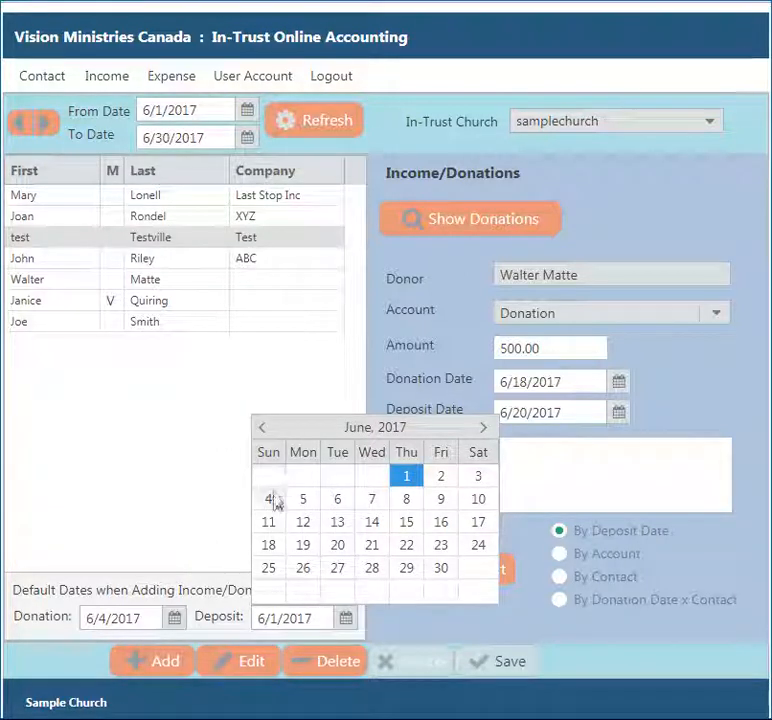
left_click(372, 499)
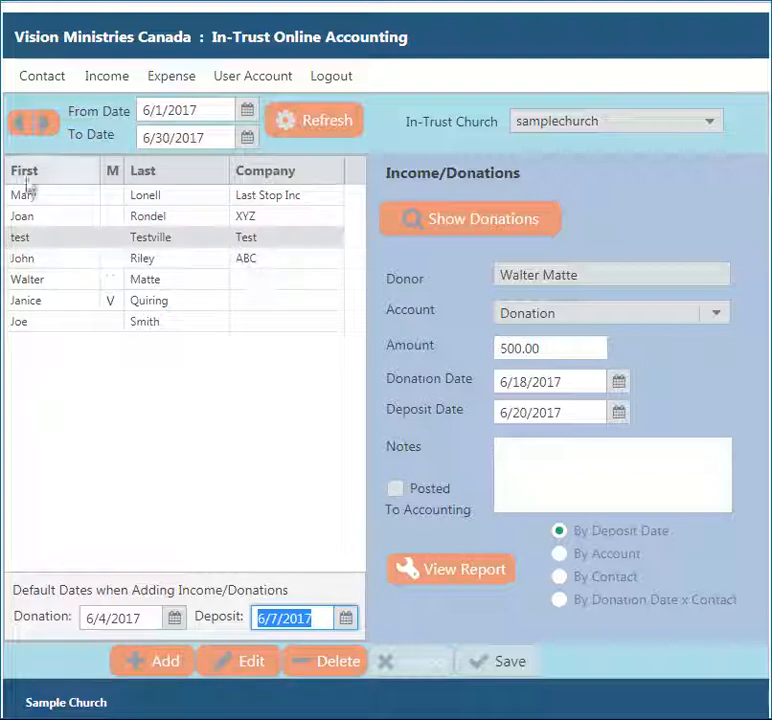
left_click(64, 220)
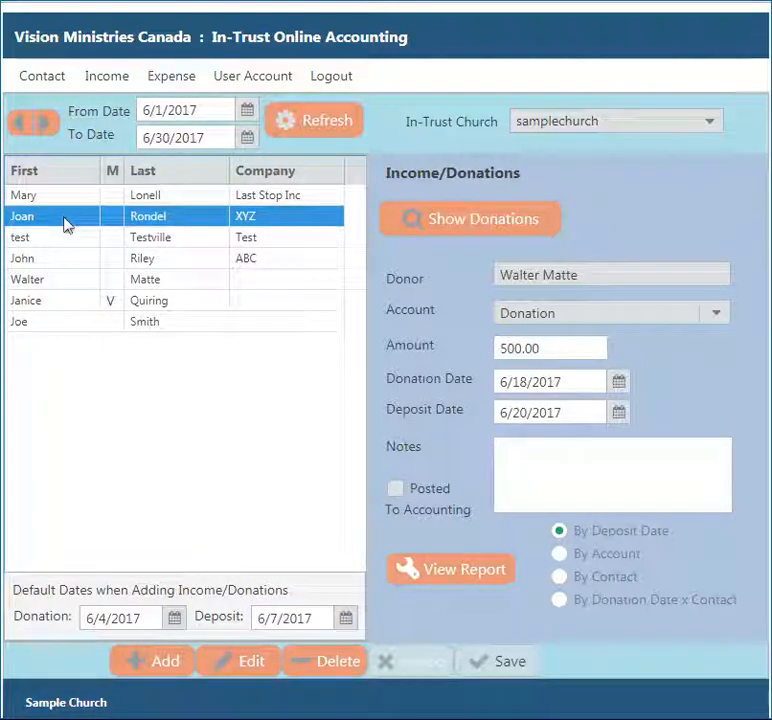
- Add and save a 25.00 donation for the XYZ contact
left_click(155, 662)
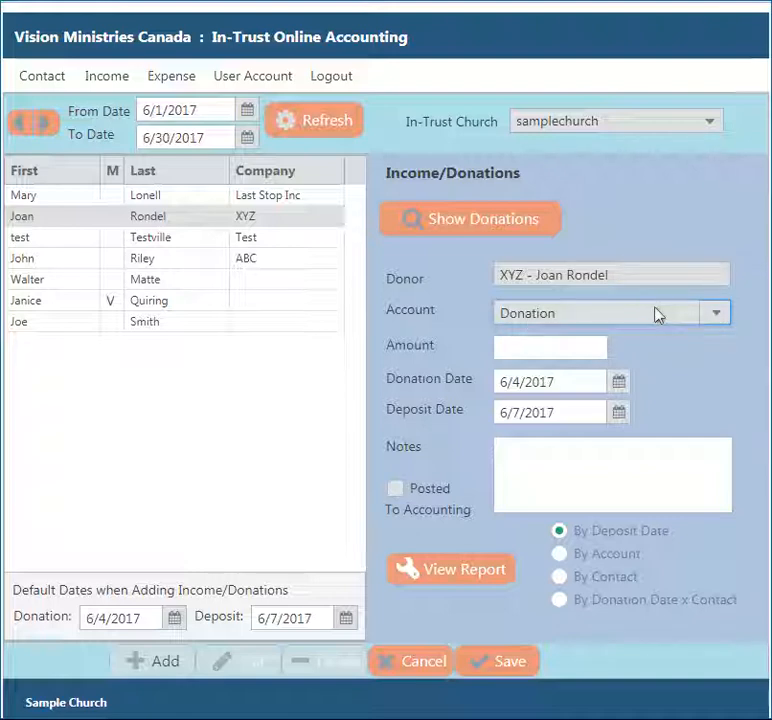
left_click(560, 349)
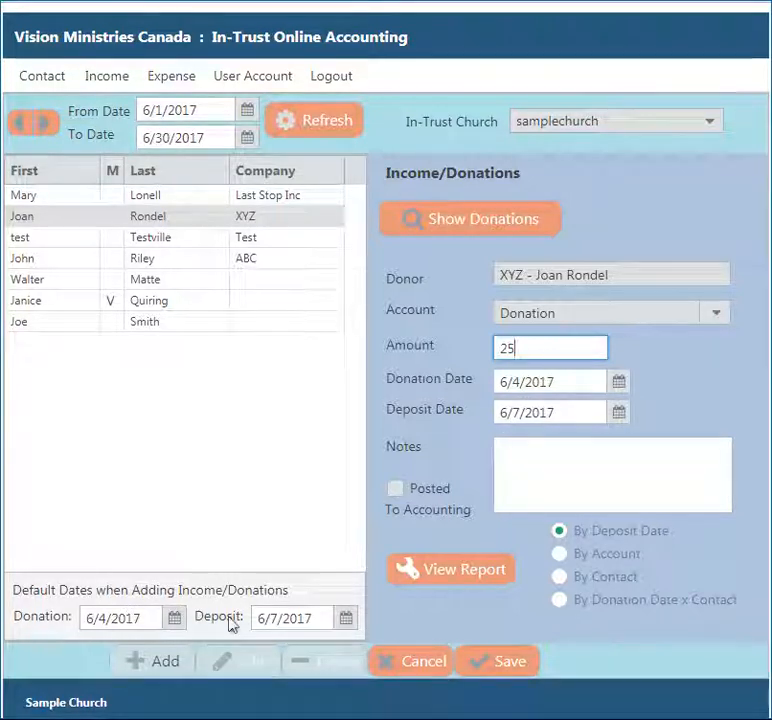
left_click(508, 662)
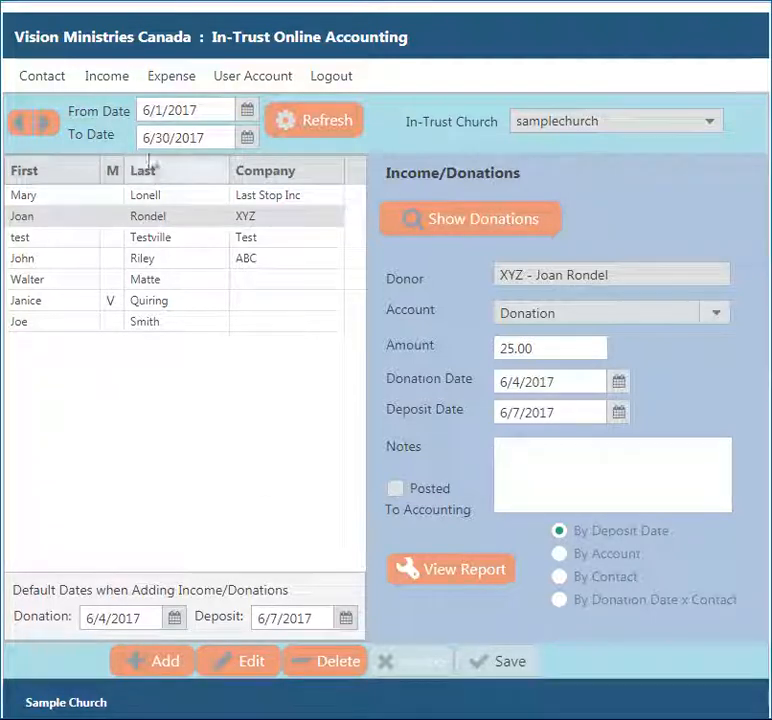
- Add a 100.00 donation for the last contact in the list, then list June's donations
left_click(54, 325)
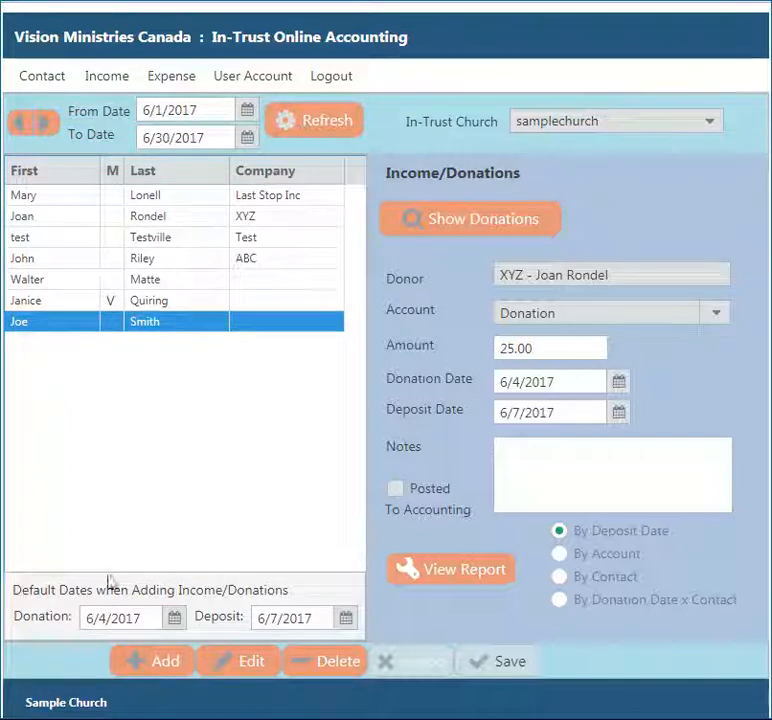
left_click(148, 662)
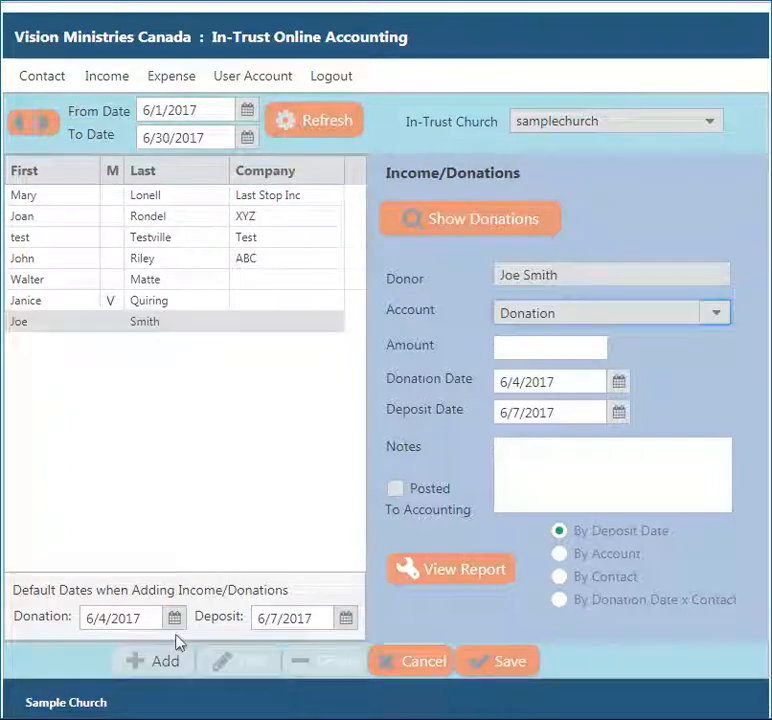
left_click(504, 351)
type("100")
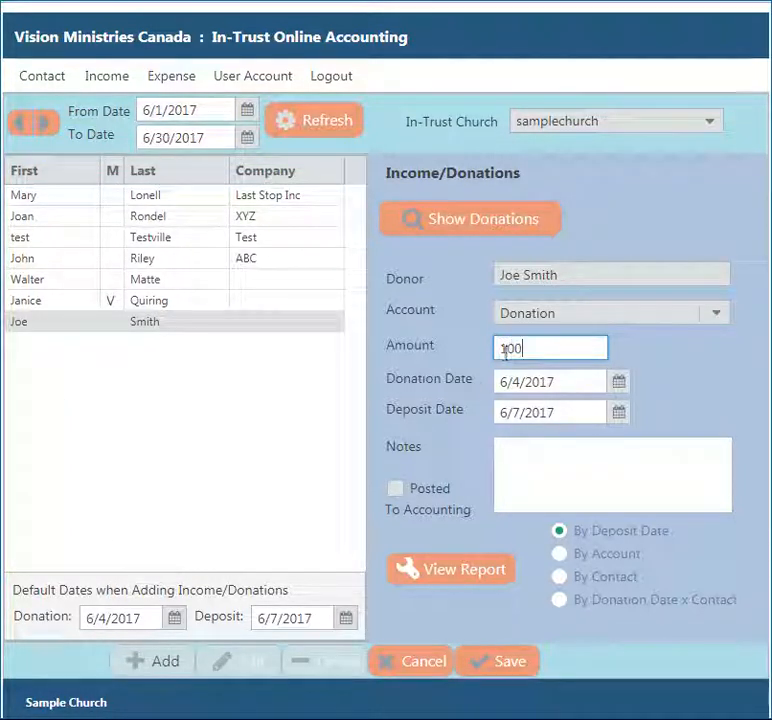
left_click(498, 665)
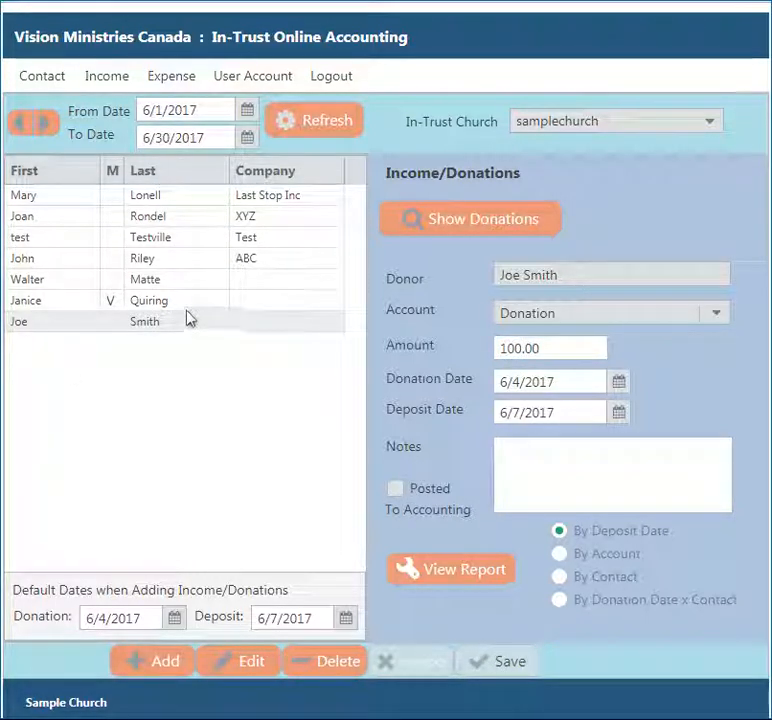
left_click(473, 226)
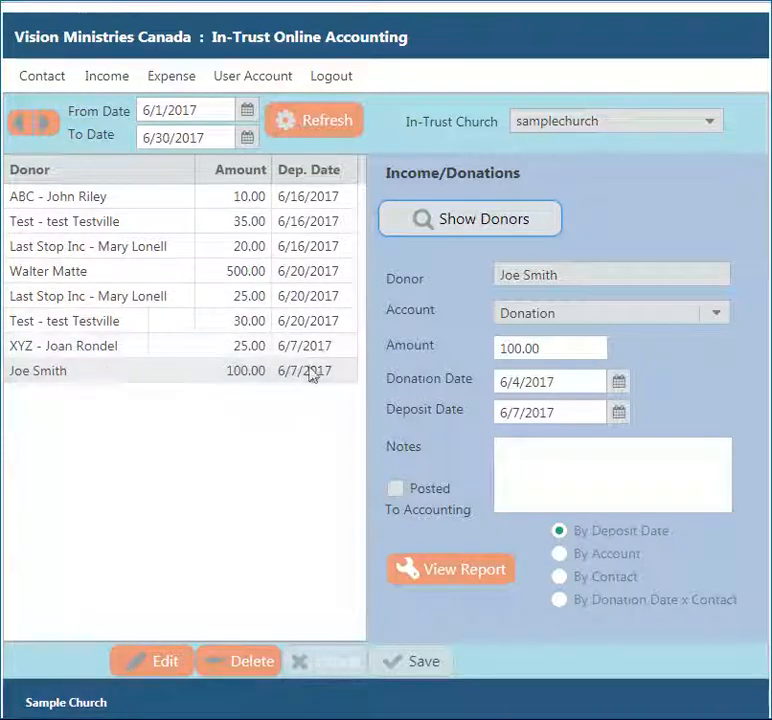
- Sort by Dep. Date and view June's donation report by contact, totalling $745.00
left_click(314, 172)
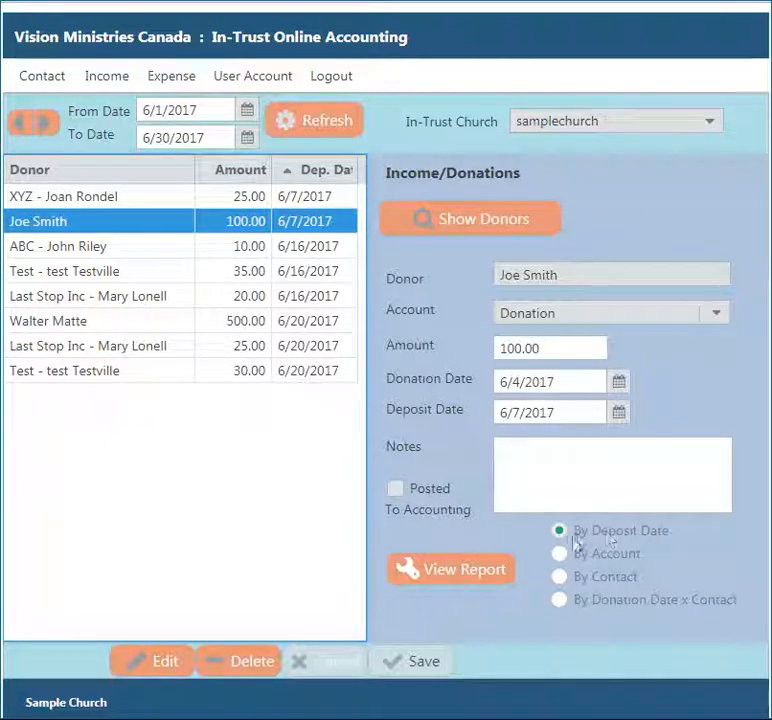
left_click(489, 579)
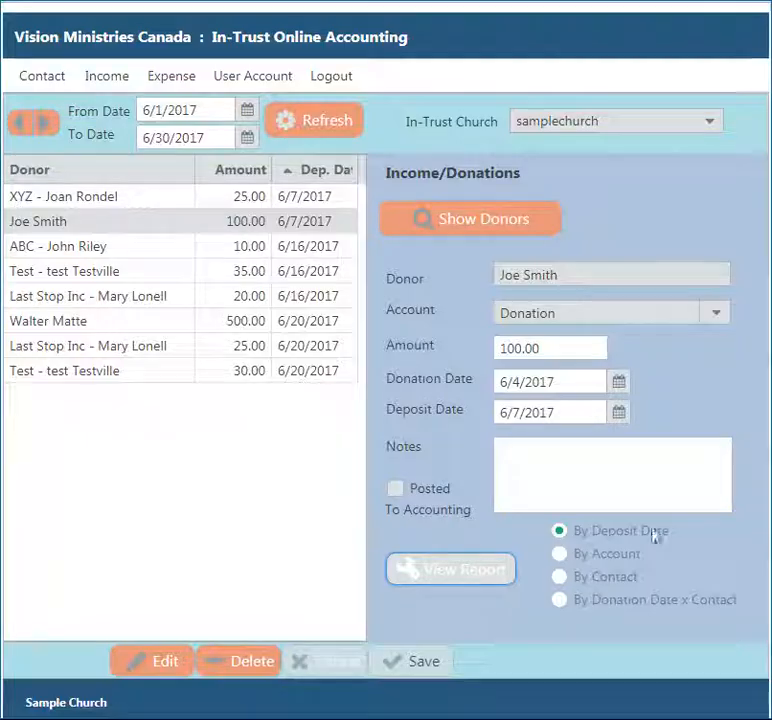
left_click(580, 580)
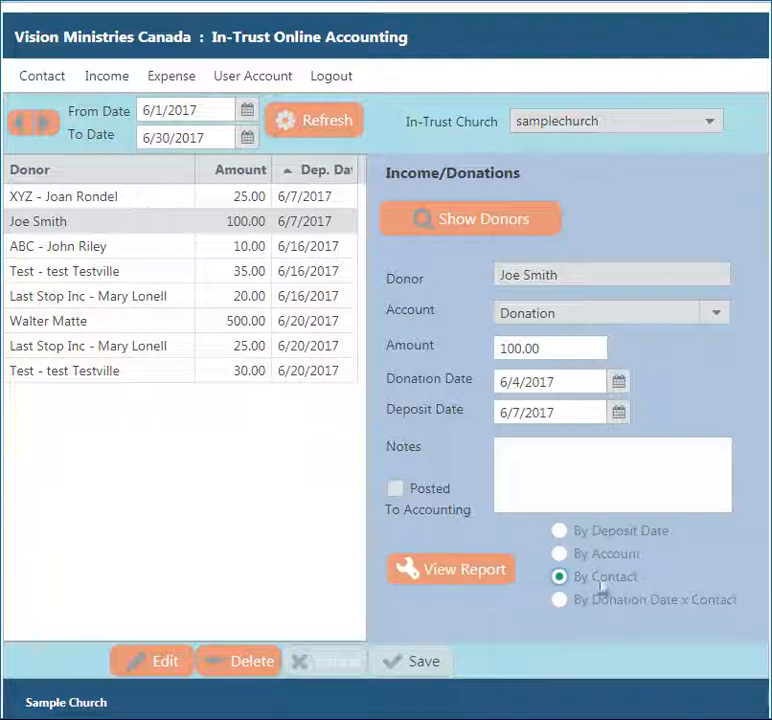
left_click(478, 575)
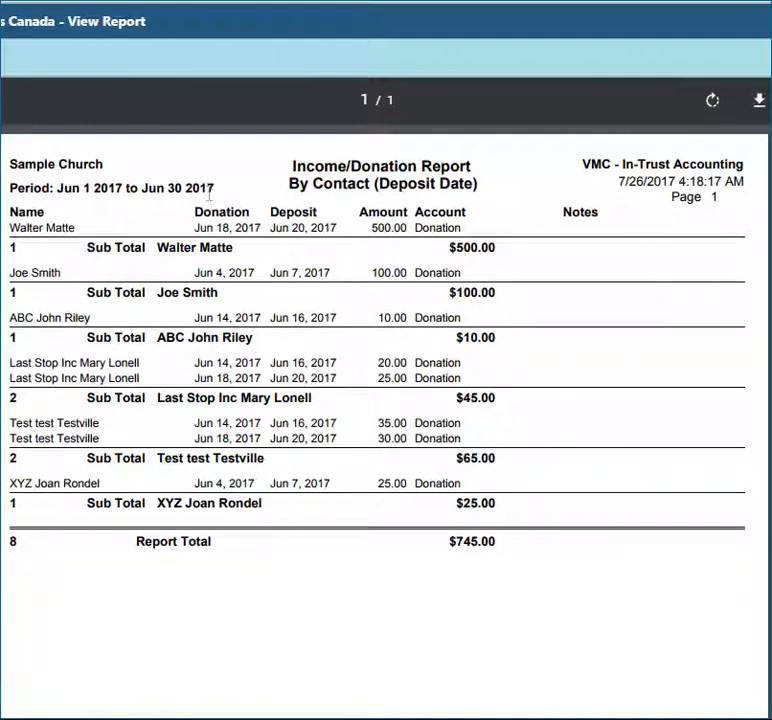
- Close the report and review the Account dropdown choices without changing them
left_click(7, 74)
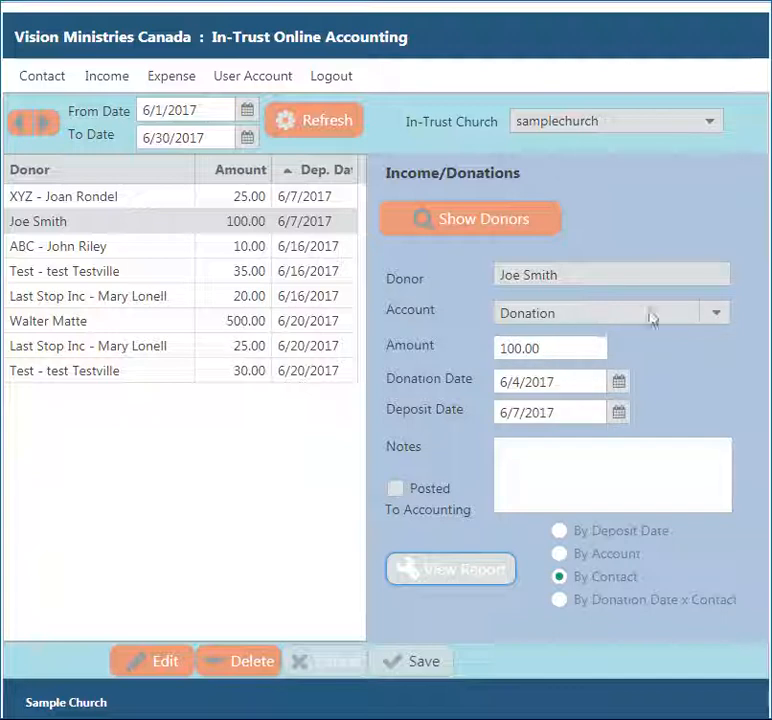
left_click(716, 313)
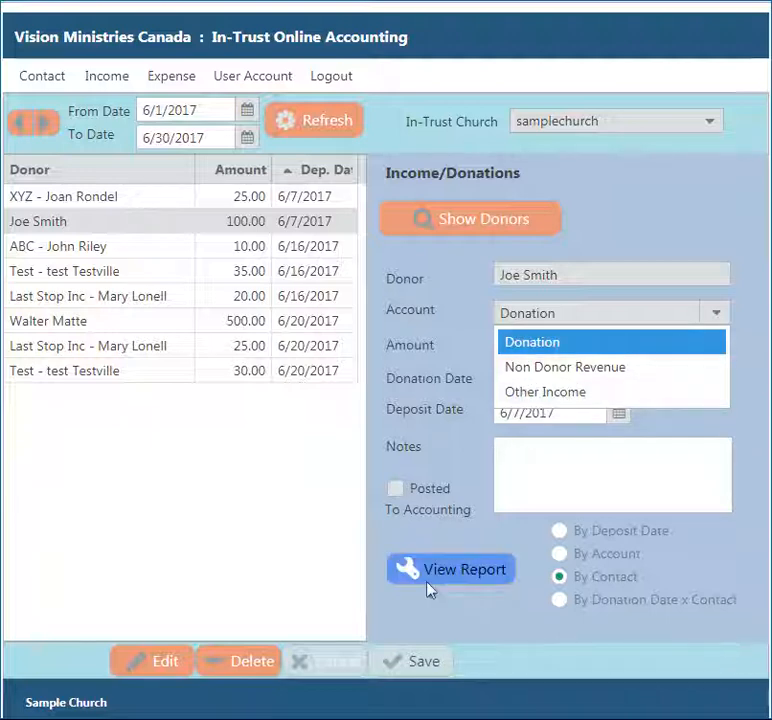
left_click(613, 217)
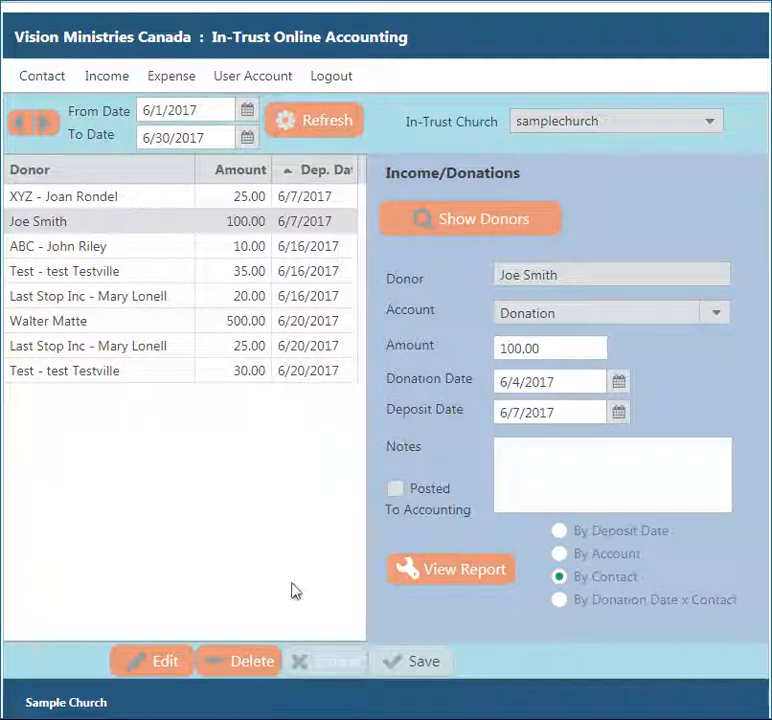
- Switch to June 2017 expenses and check the By Date expense report totalling $218.00
left_click(183, 84)
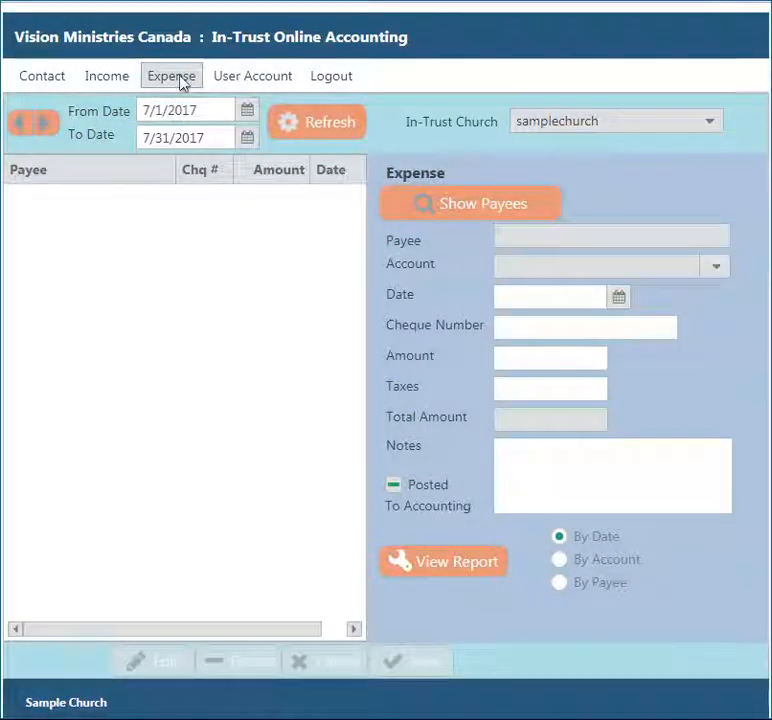
left_click(21, 123)
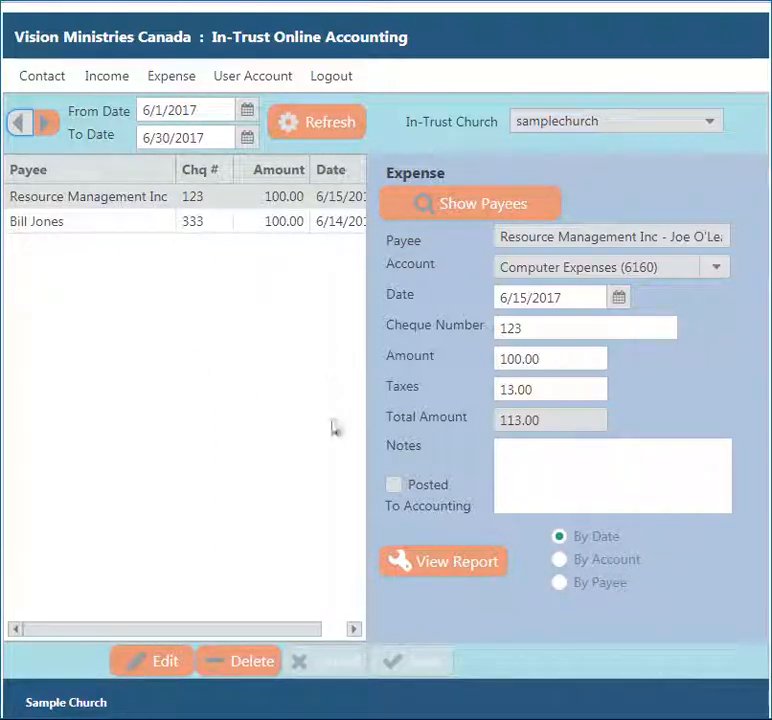
left_click(463, 575)
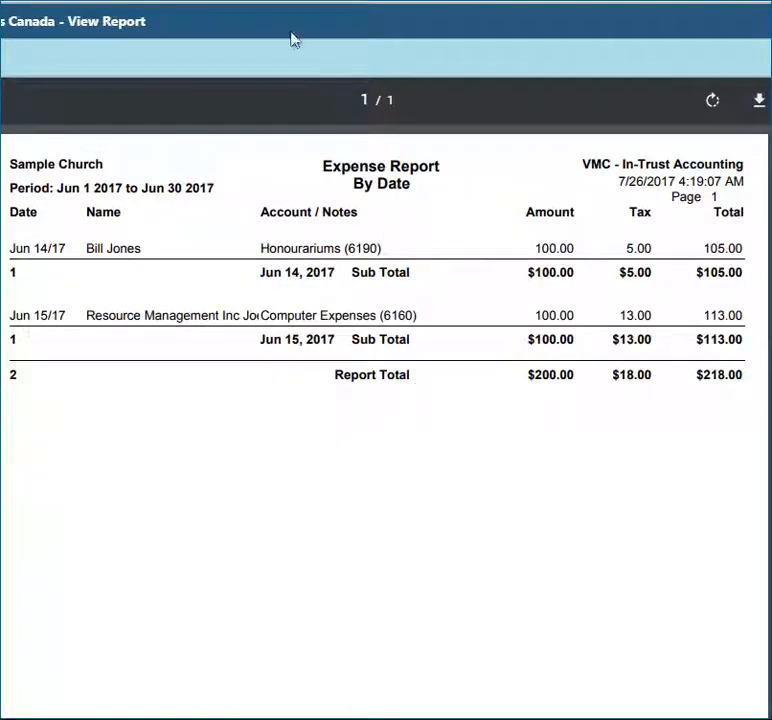
key("ctrl+w")
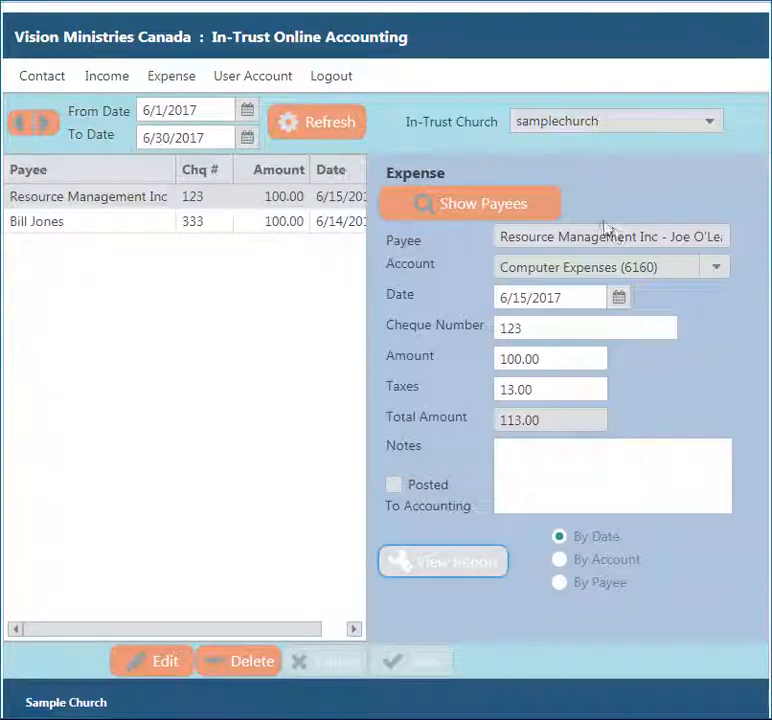
- Review the cheque 333 and Resource Management Inc expense details
left_click(194, 224)
left_click(204, 200)
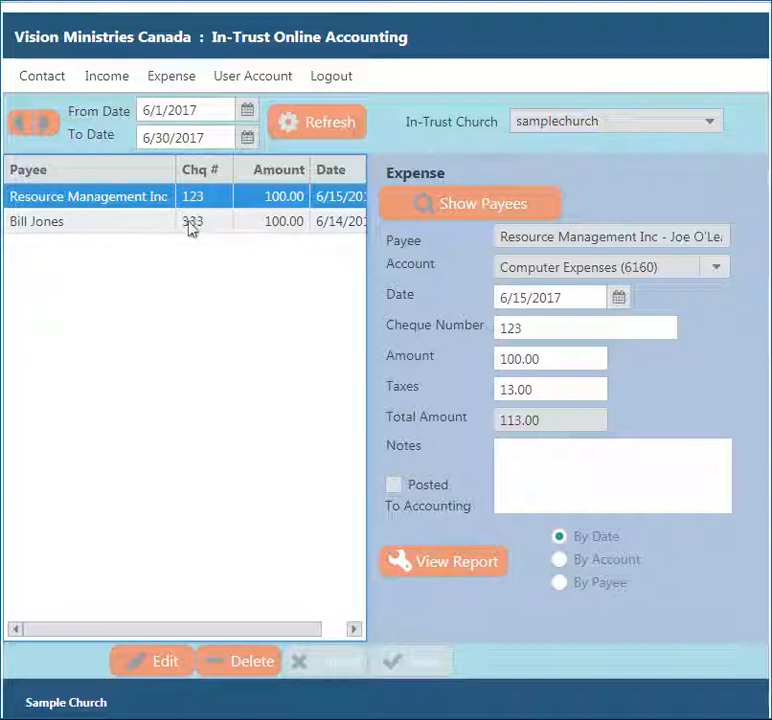
left_click(190, 227)
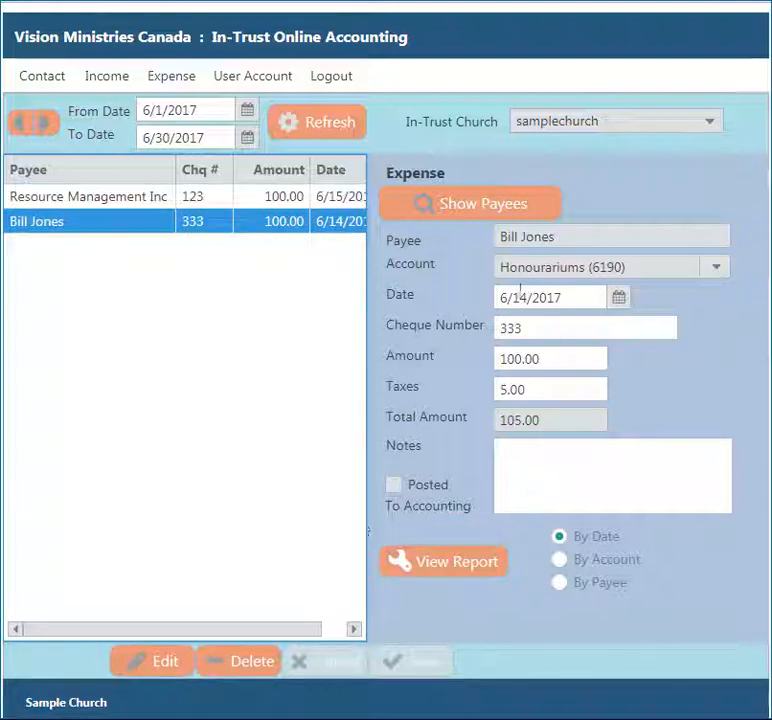
left_click(163, 661)
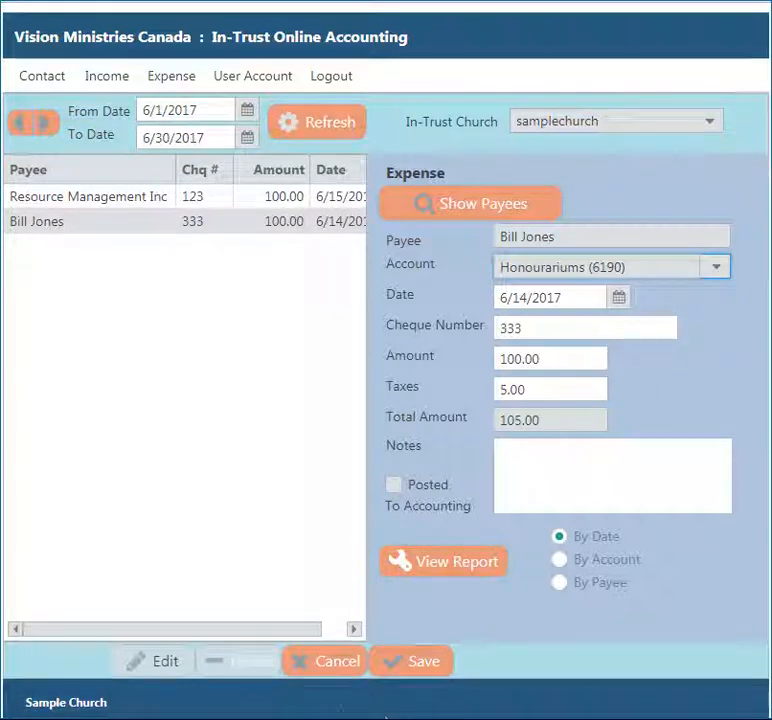
left_click(392, 668)
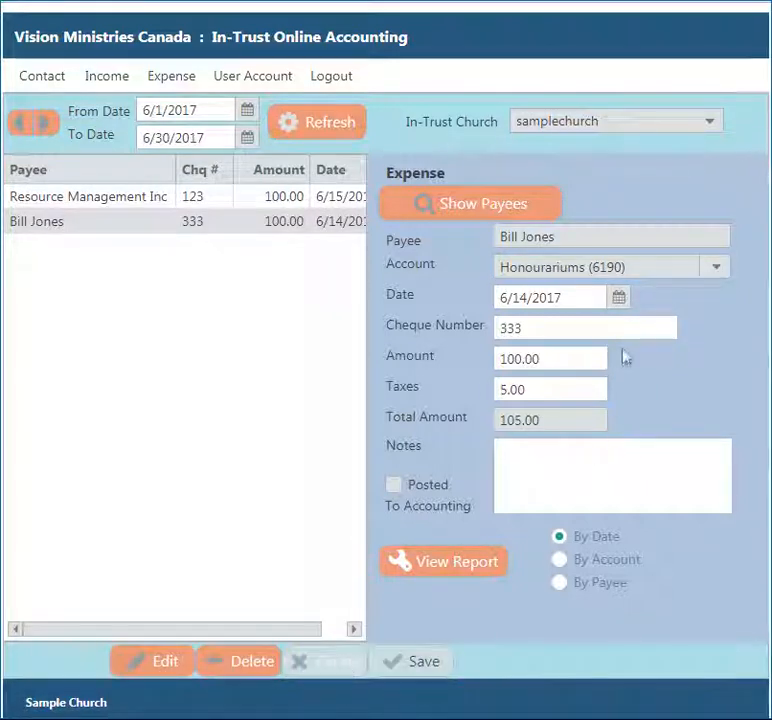
left_click(465, 212)
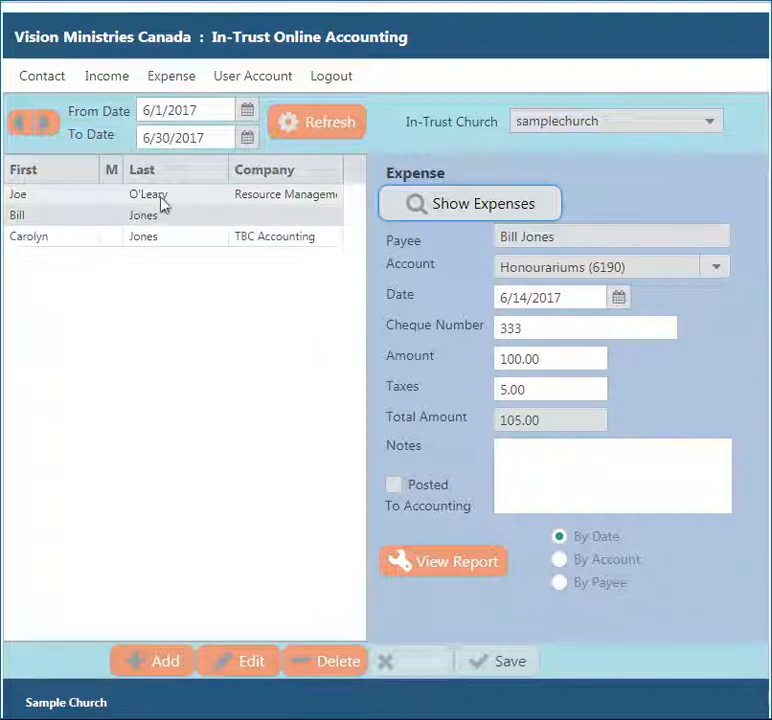
- Start a new expense for the TBC Accounting contact under Legal and Accounting Fees, dated 6/21/2017
left_click(155, 245)
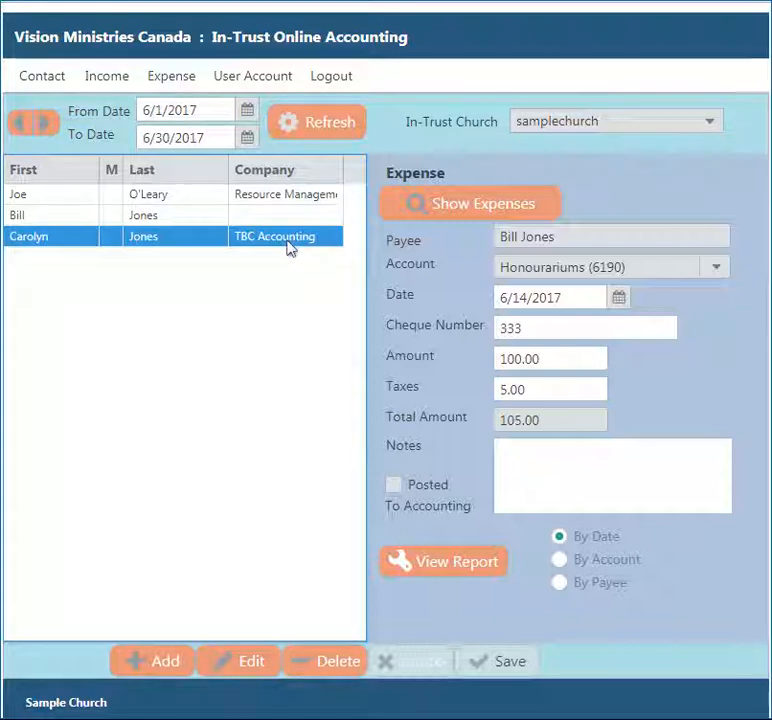
left_click(150, 665)
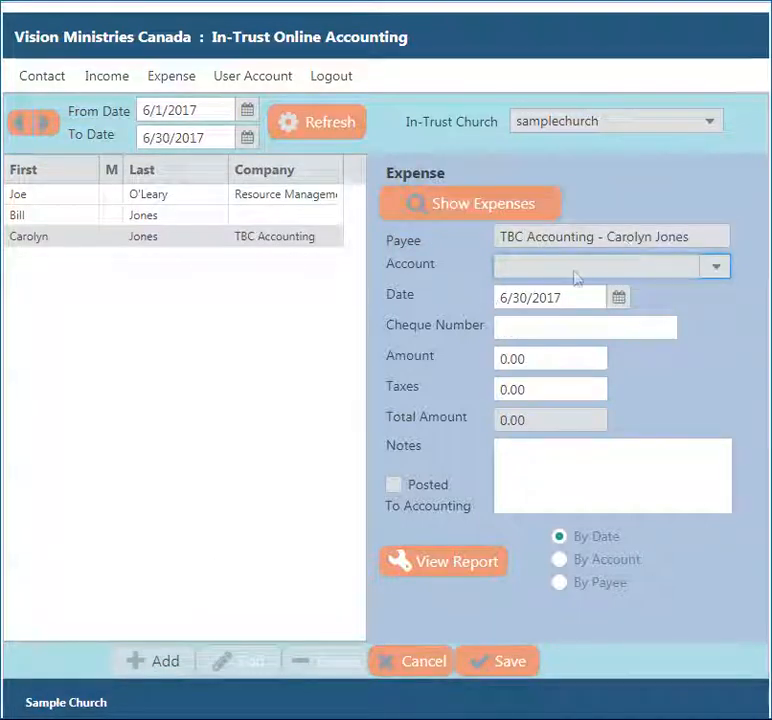
left_click(717, 268)
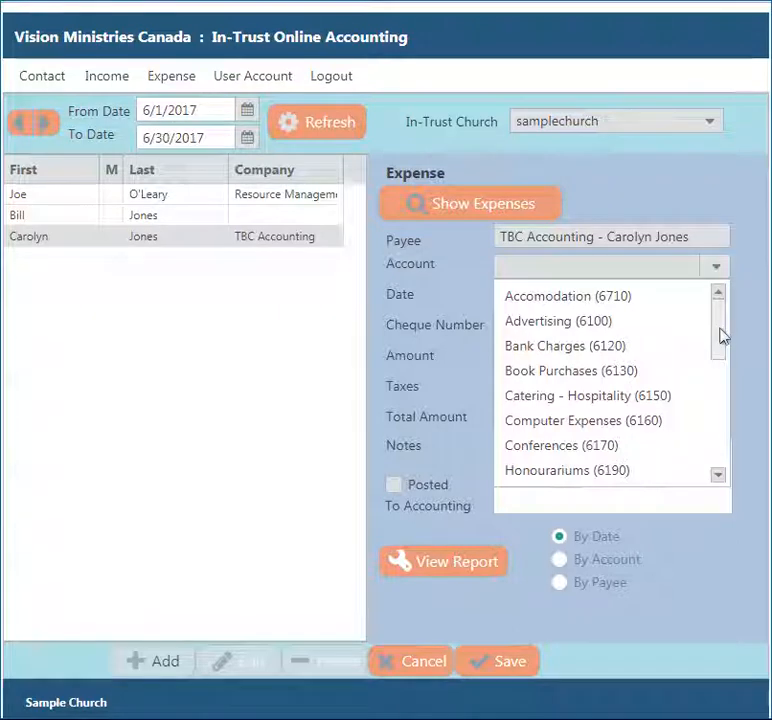
left_click_drag(726, 336, 726, 360)
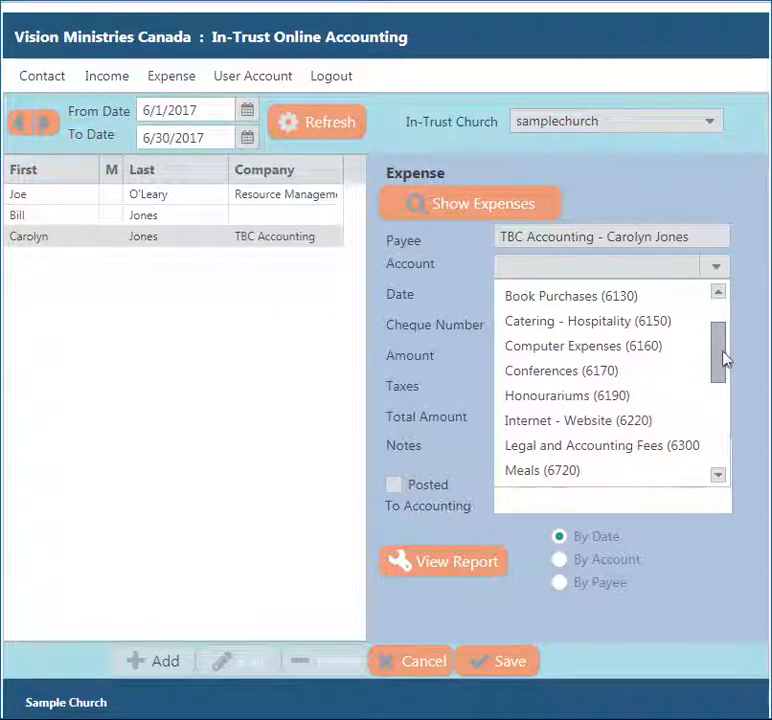
left_click(636, 452)
left_click(534, 325)
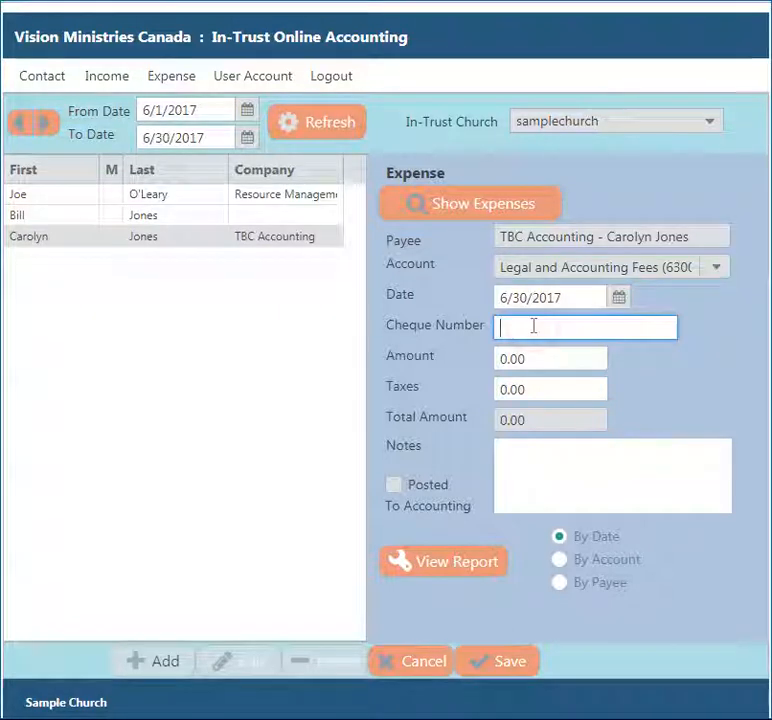
left_click(619, 298)
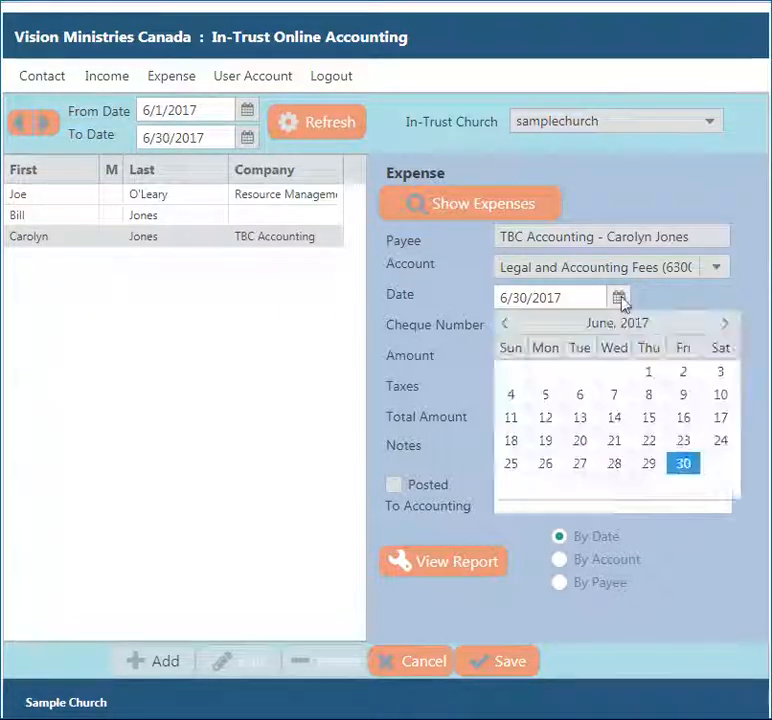
left_click(615, 451)
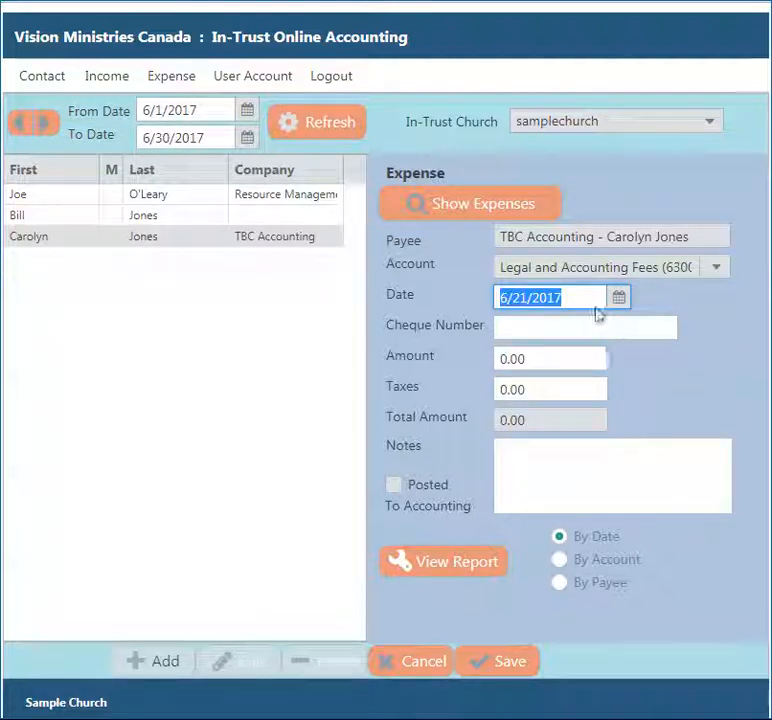
- Enter cheque 144, amount 100, taxes 13 and note 'Bookkeeping', then save the expense
left_click(569, 325)
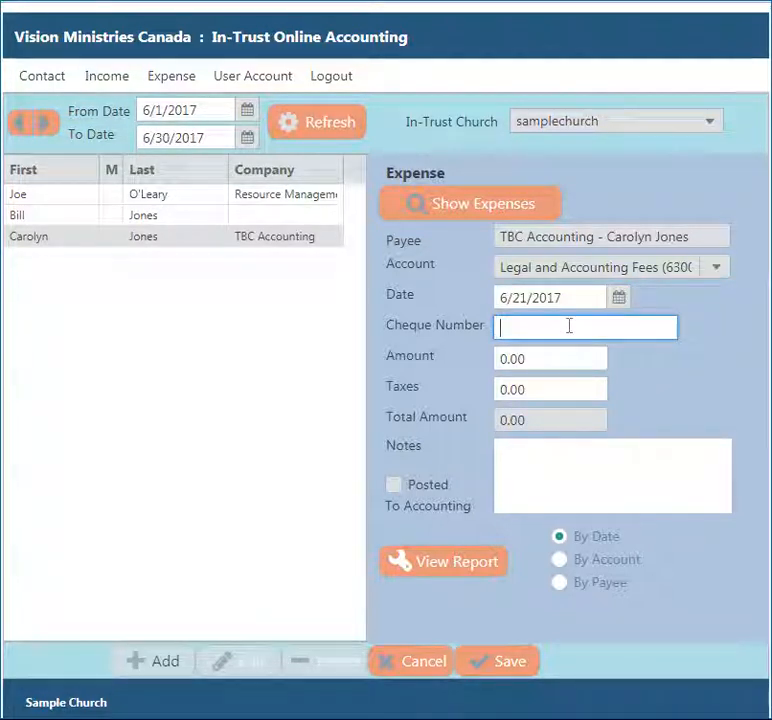
type("144")
left_click_drag(543, 360, 459, 369)
type("100")
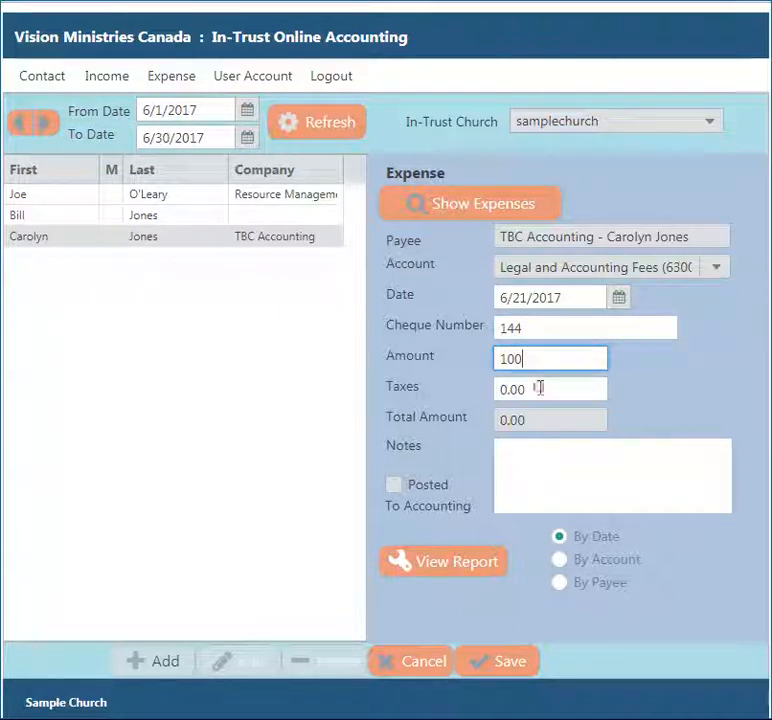
left_click_drag(539, 388, 444, 392)
type("13")
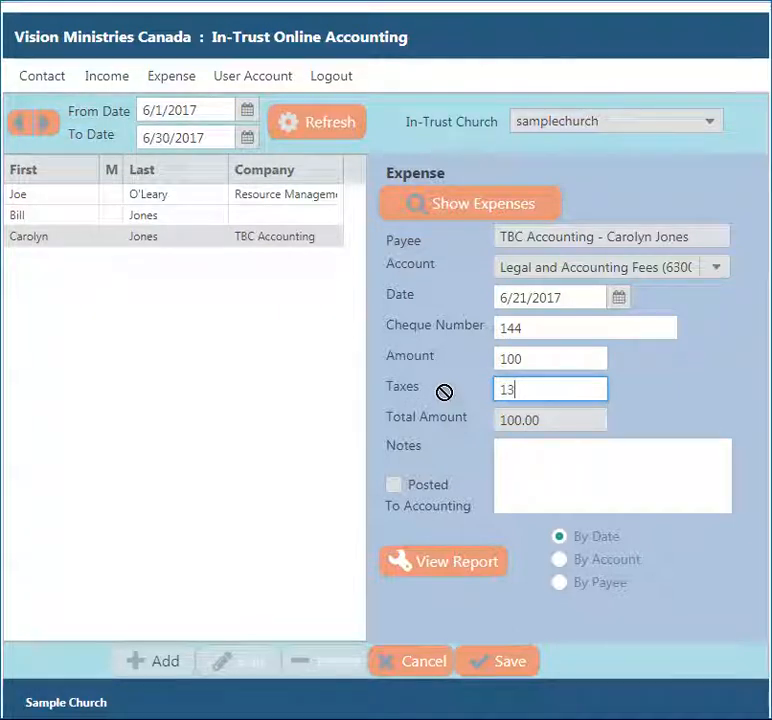
left_click(579, 430)
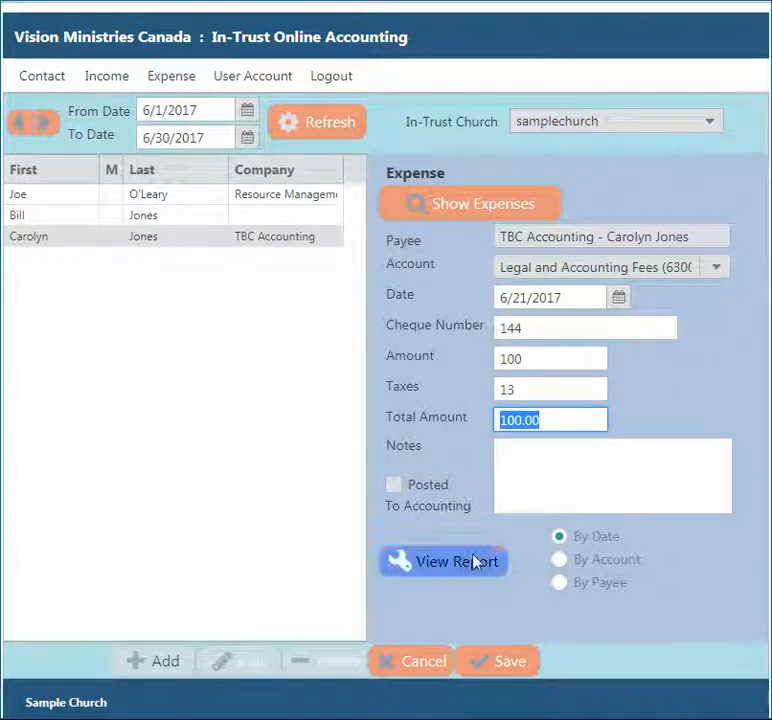
left_click(576, 360)
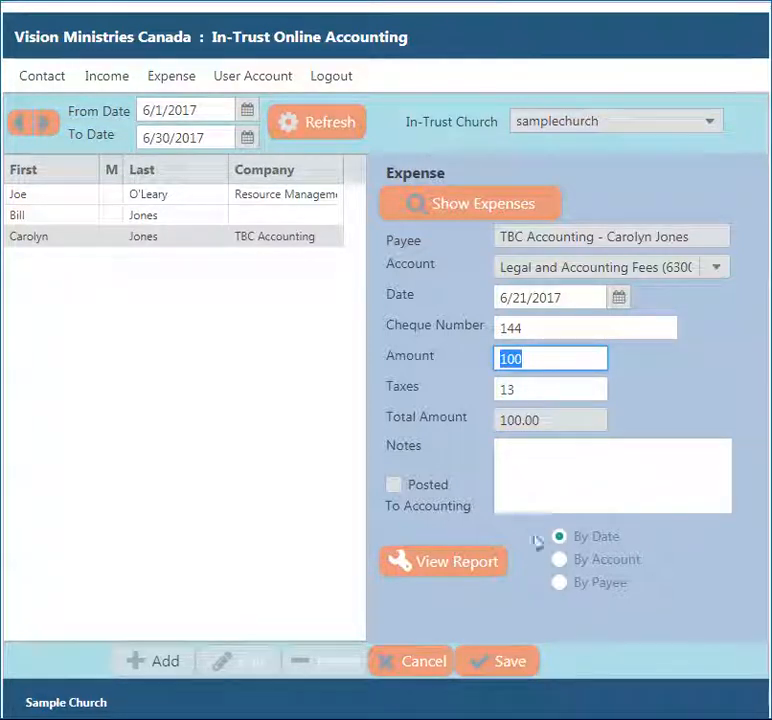
left_click(541, 455)
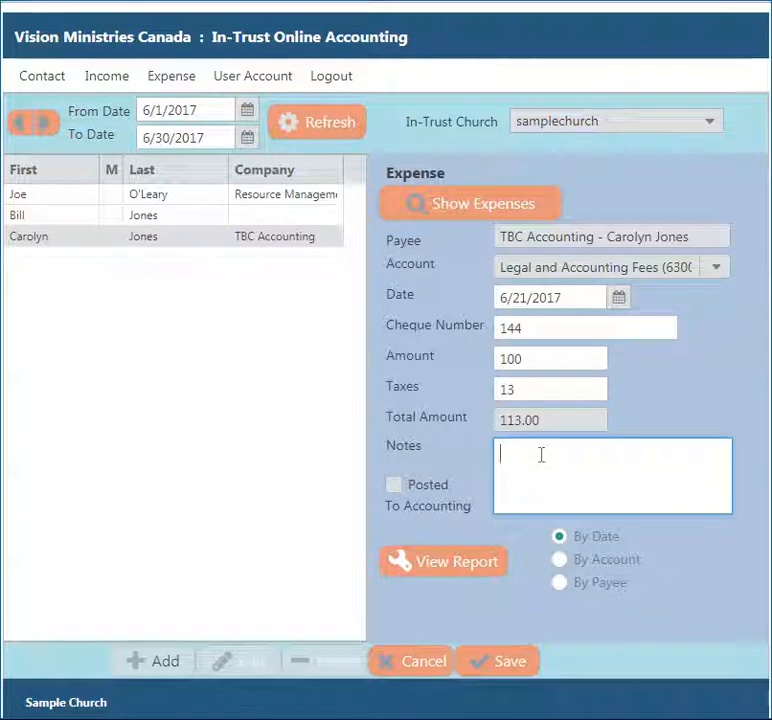
type("Bookkeeping,")
left_click(488, 664)
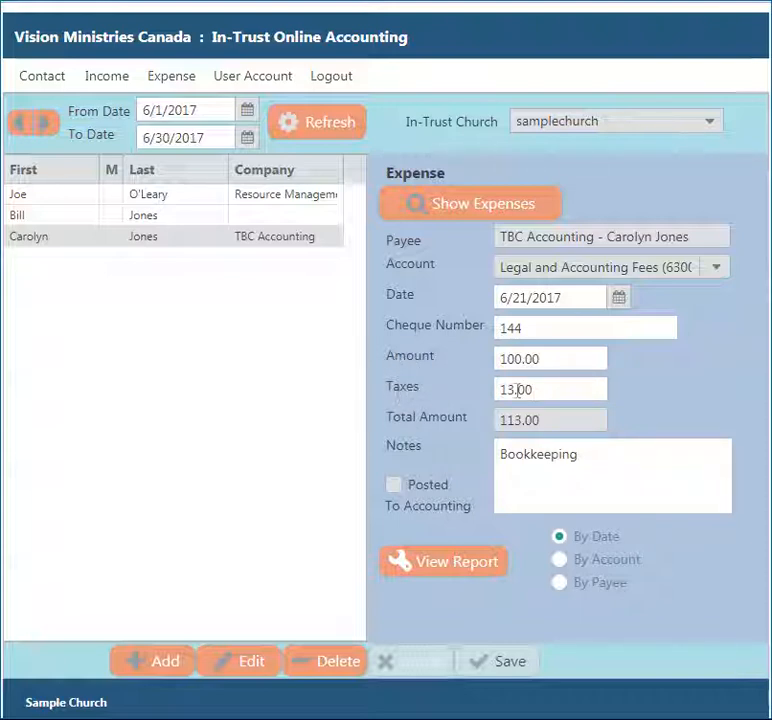
- Review the saved expense's 100.00 amount, 13.00 taxes and 113.00 total
double_click(560, 358)
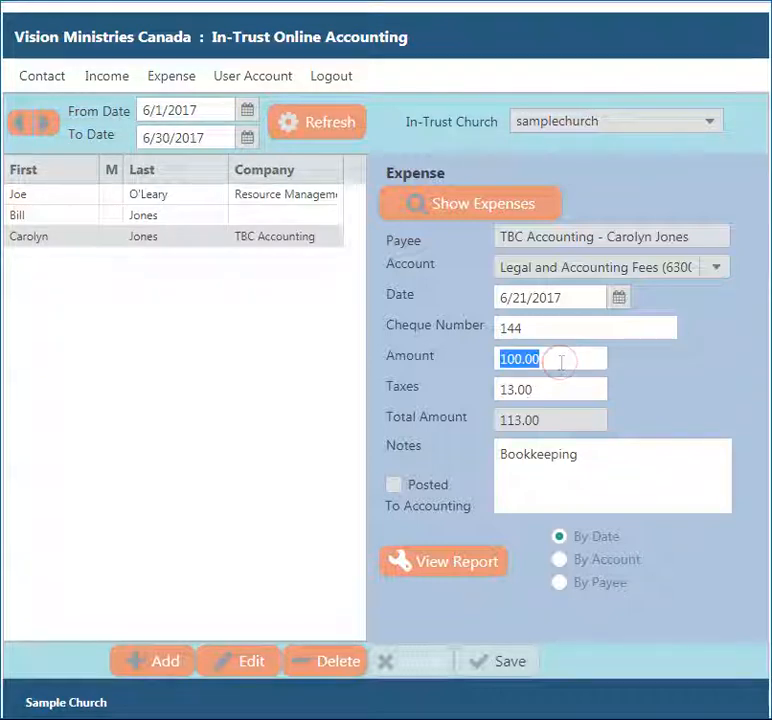
double_click(555, 391)
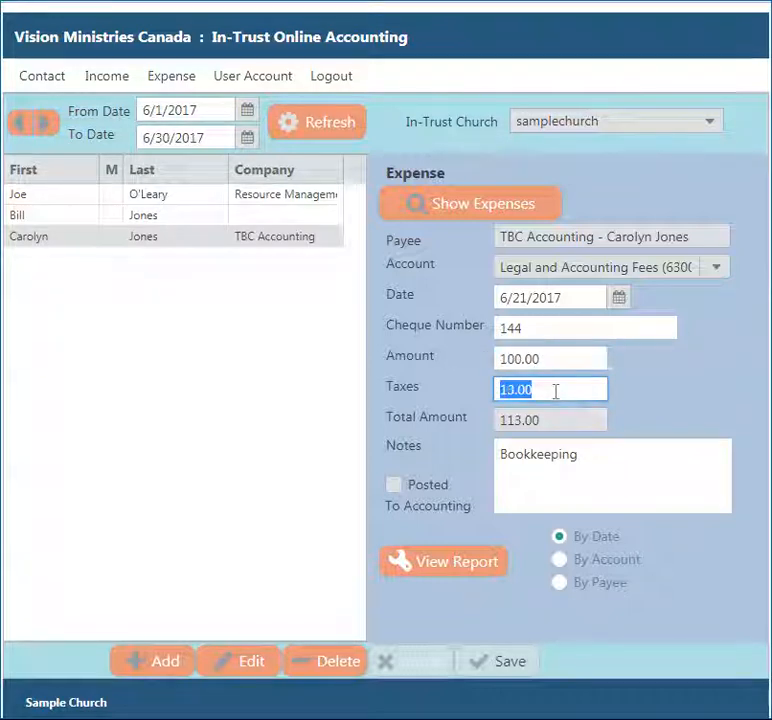
double_click(569, 421)
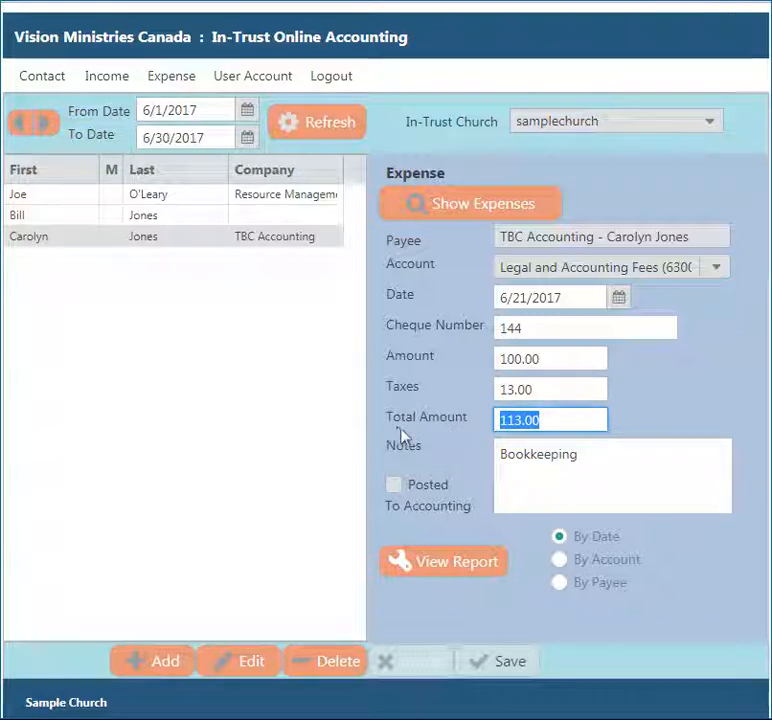
- Edit the expense to change cheque number 144 to 145 and save
left_click(244, 664)
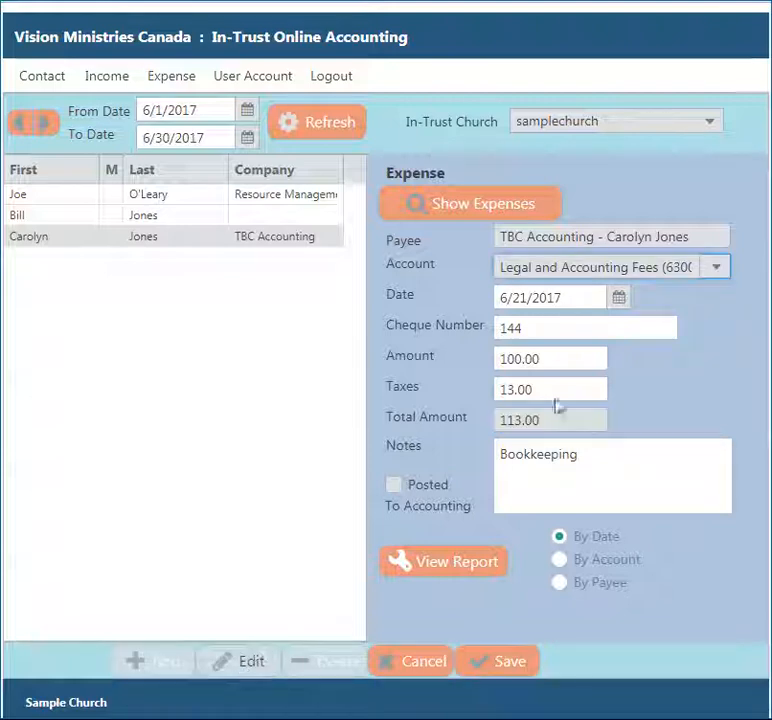
left_click_drag(553, 359, 441, 363)
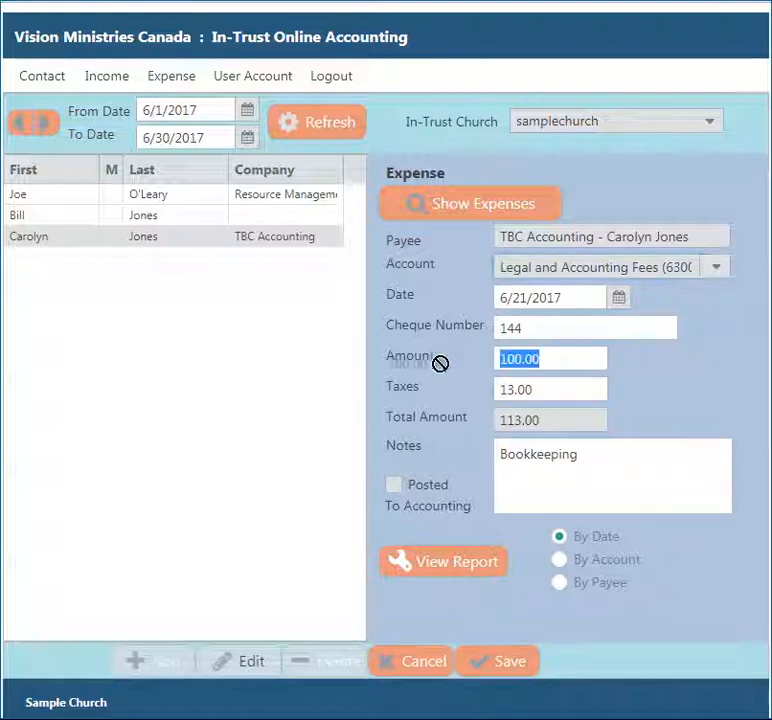
double_click(534, 327)
type("14")
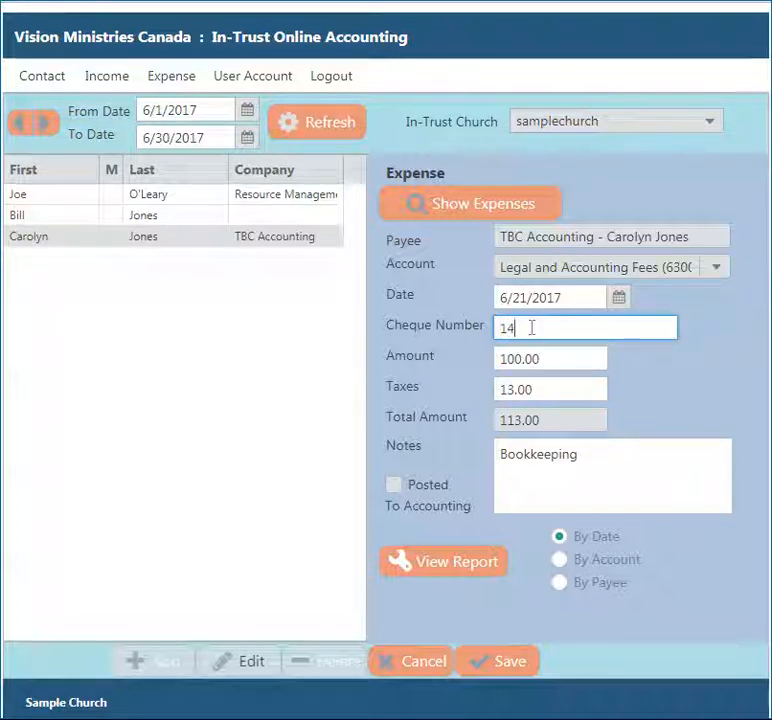
left_click(491, 670)
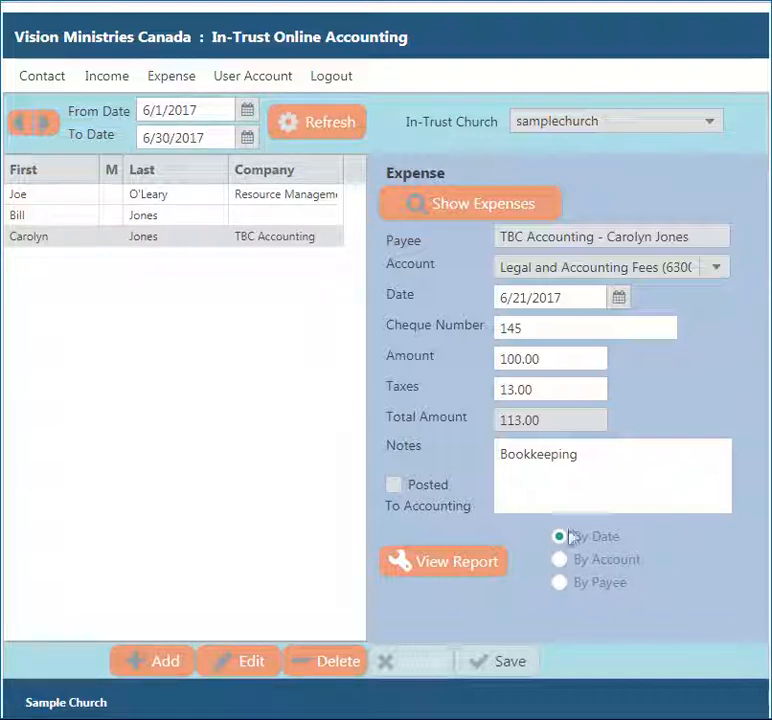
- View the June expense report grouped by payee, then close it
left_click(560, 585)
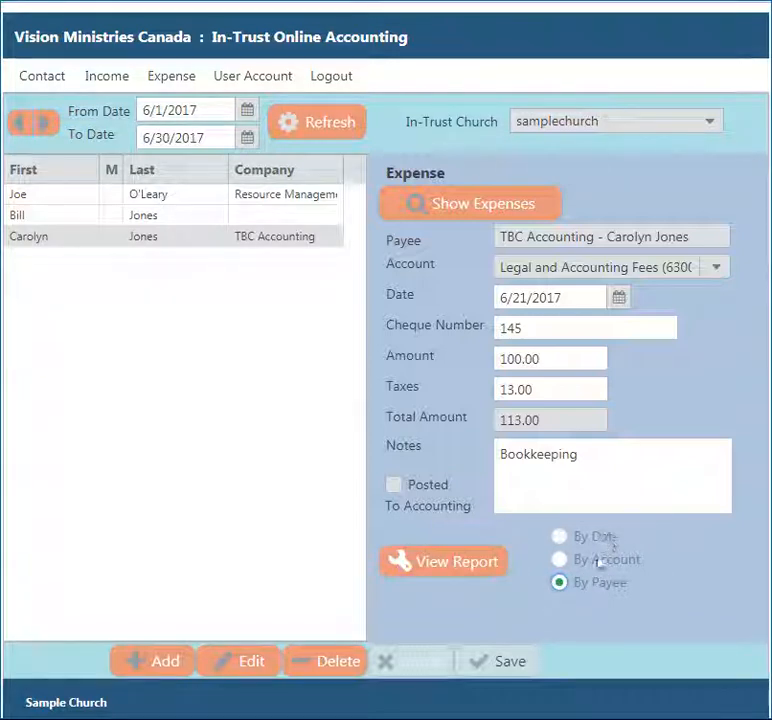
left_click(487, 572)
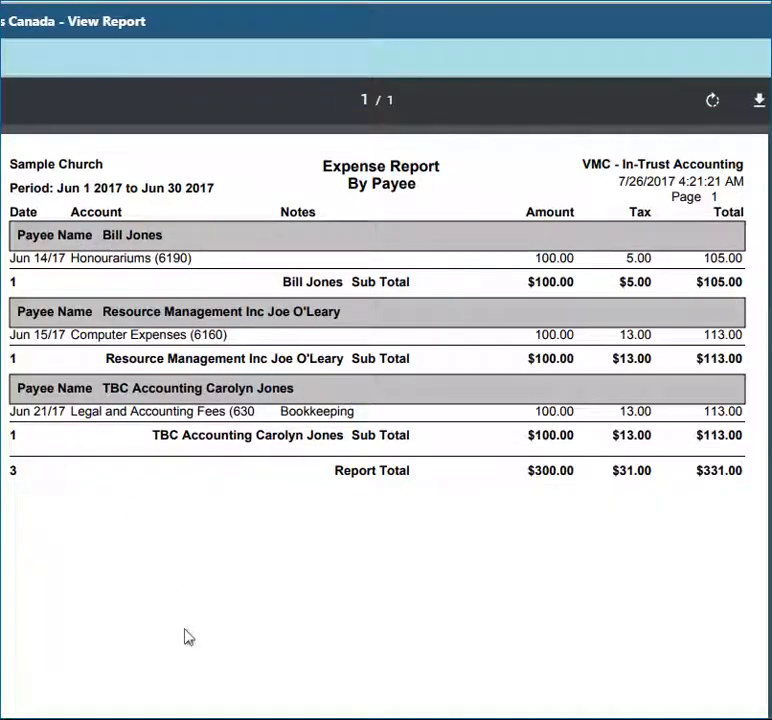
left_click(3, 38)
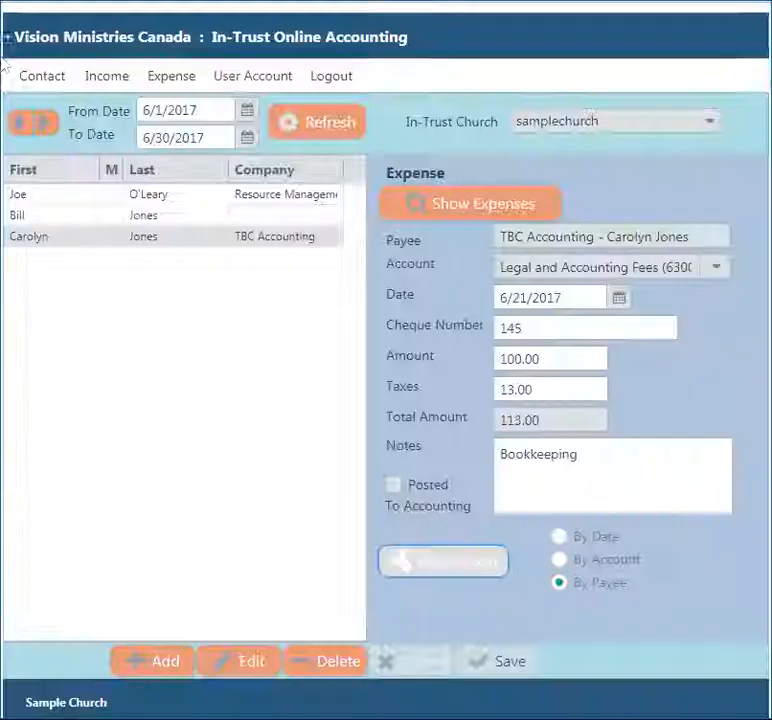
- View June's by-account expense report totalling $331.00, then log out to the login page
left_click(588, 560)
left_click(457, 570)
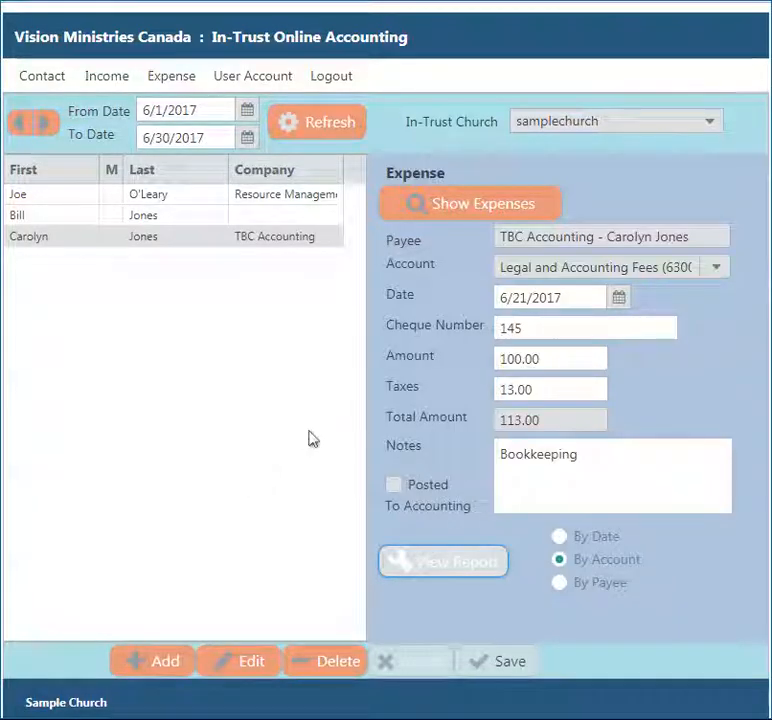
left_click(337, 80)
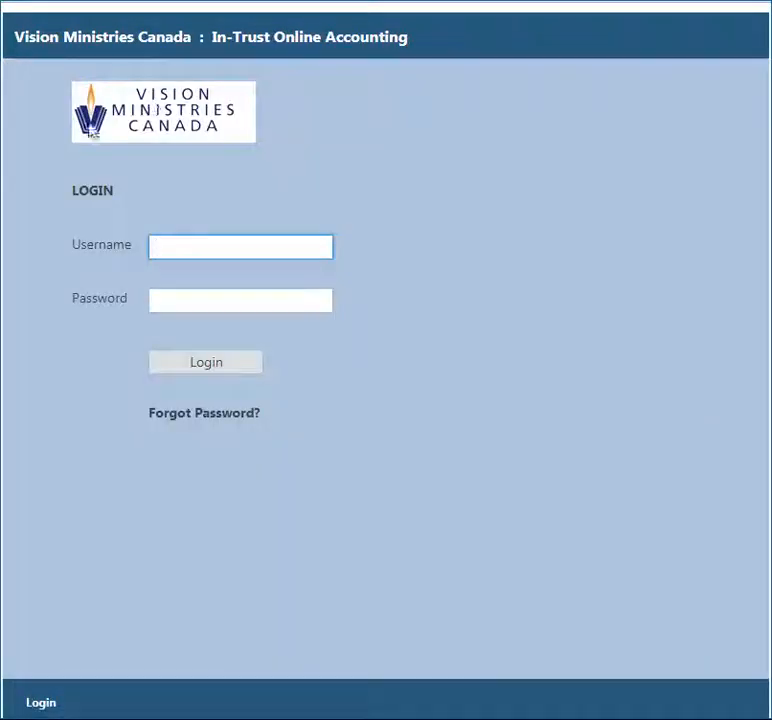